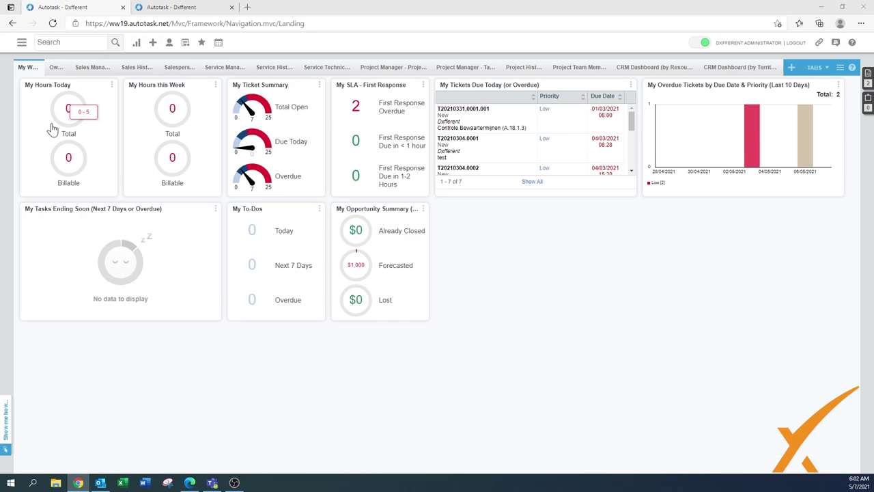
Search CRM Opportunities to list 'Opportunity to show Won/Lost wizards' at Stage 3 Proposal Sent
left_click(21, 43)
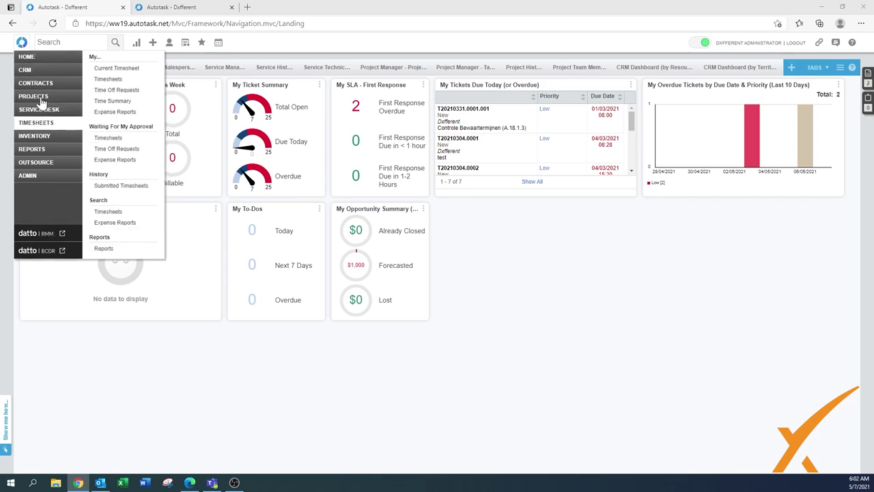
mouse_move(28, 72)
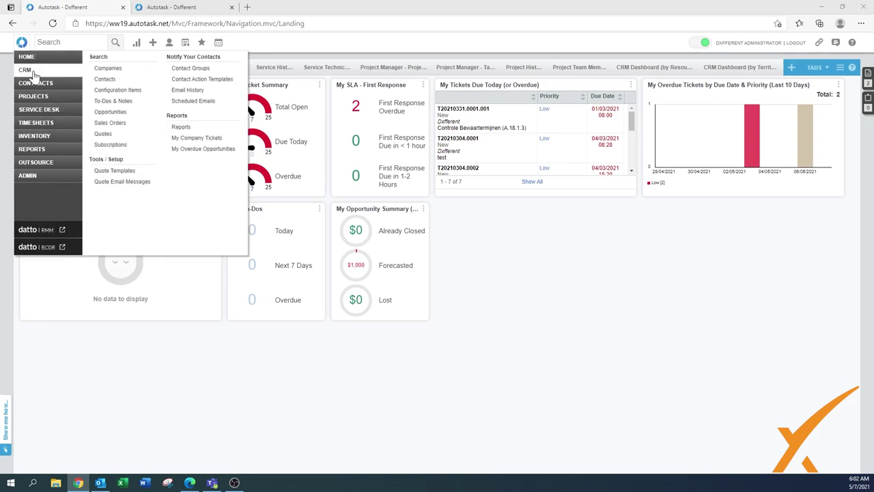
left_click(117, 113)
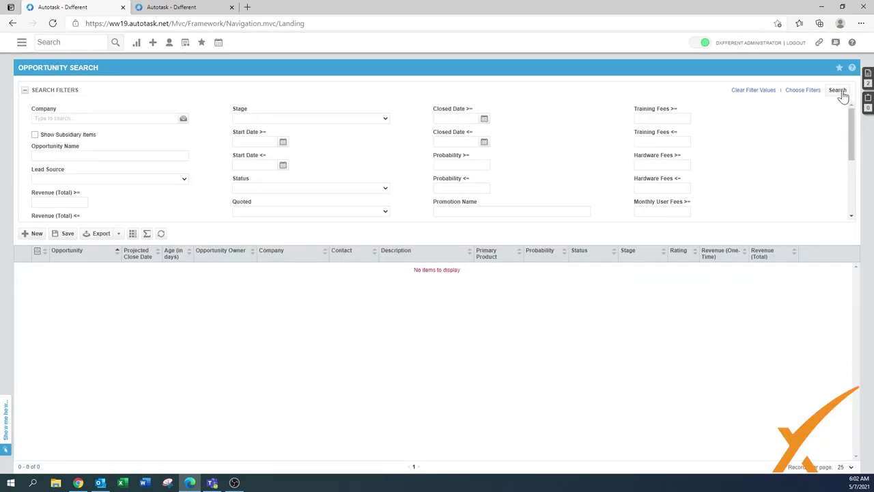
left_click(838, 90)
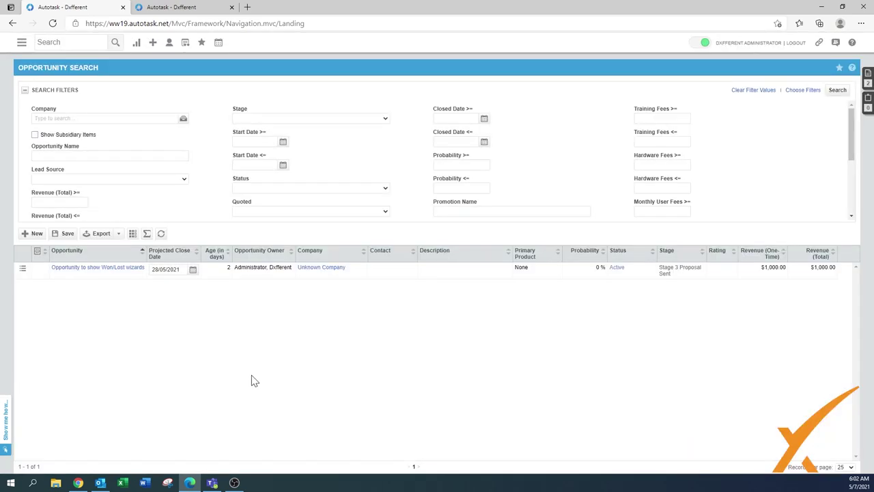
Review the opportunity's primary quote items, a $1,000 Equipment line, then return to the search results
left_click(22, 42)
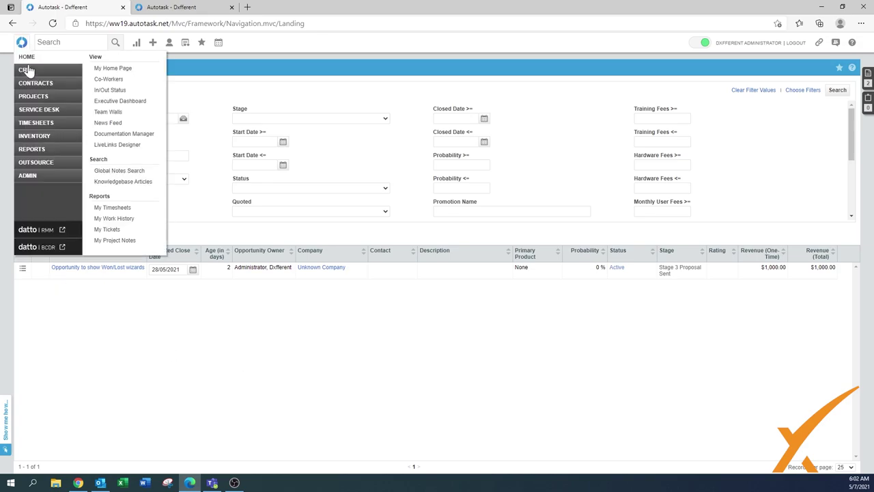
mouse_move(29, 71)
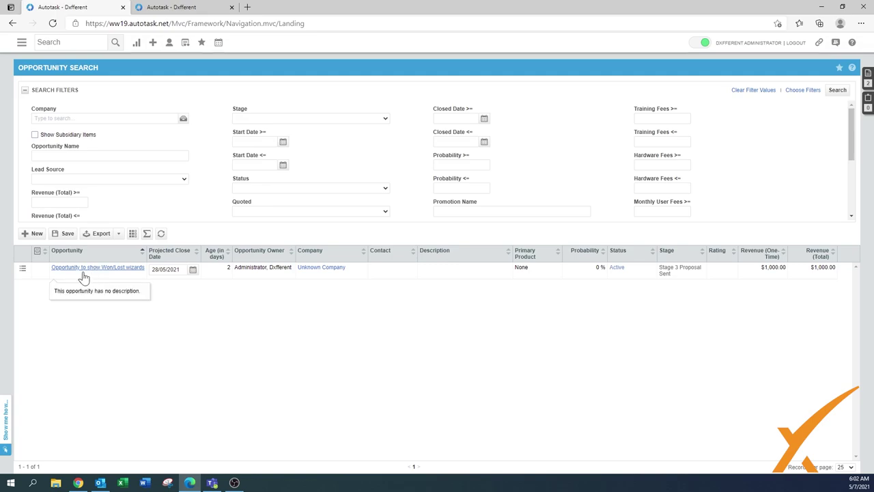
left_click(22, 269)
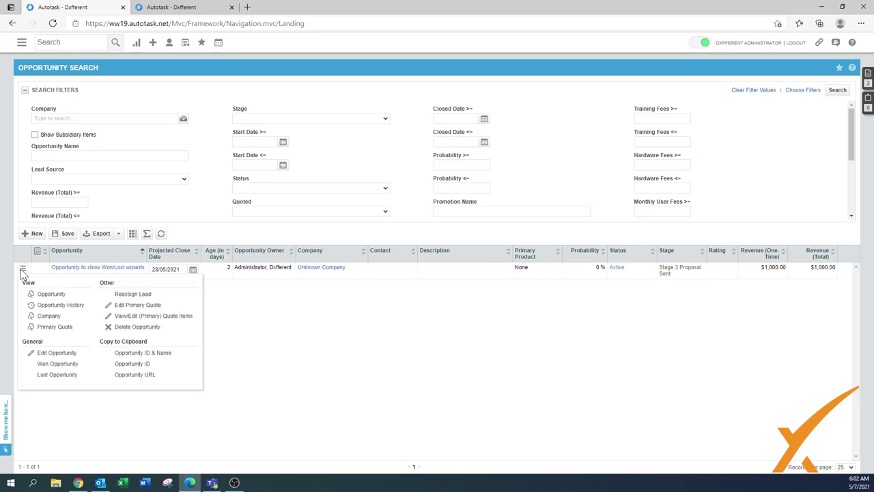
left_click(136, 318)
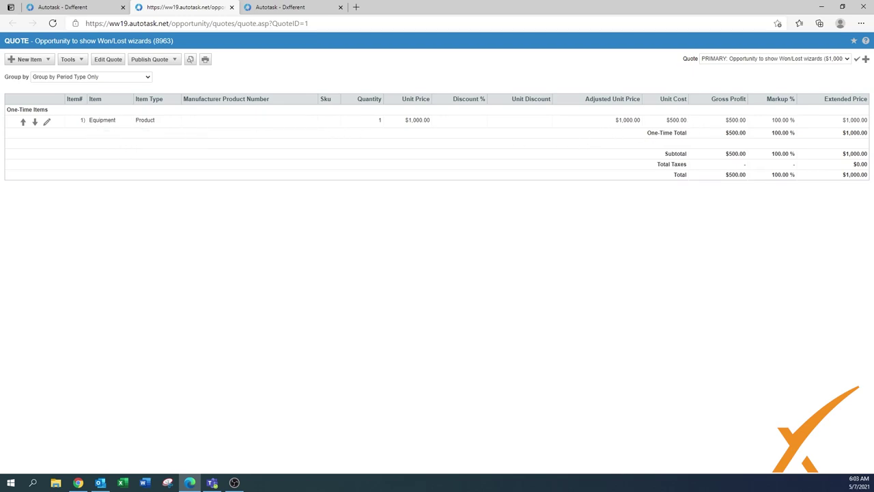
left_click(81, 8)
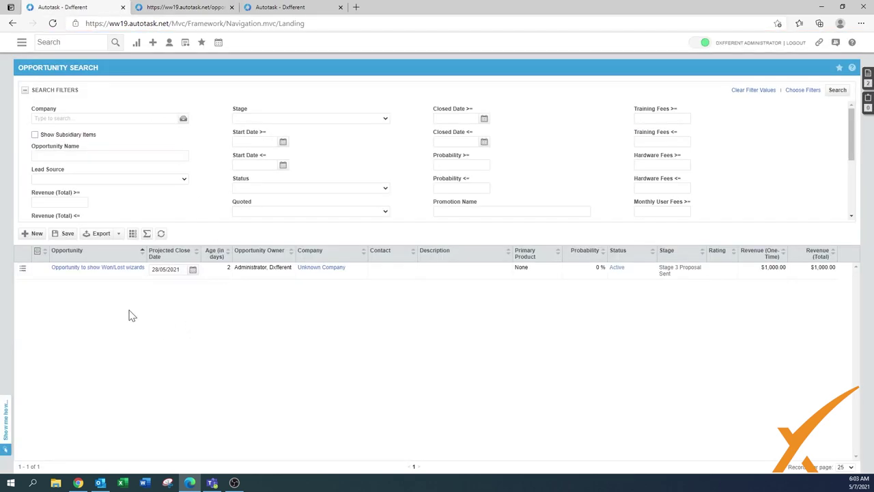
Launch the Lost Opportunity Wizard for 'Opportunity to show Won/Lost wizards'
left_click(22, 271)
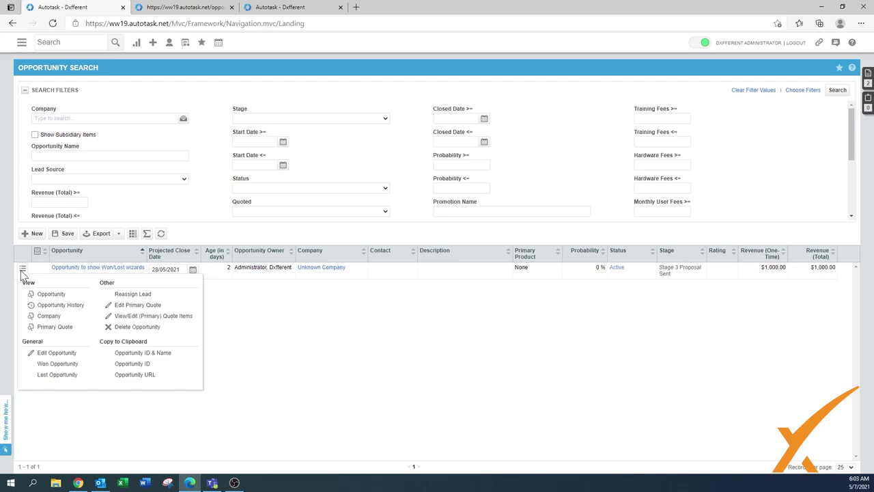
left_click(55, 377)
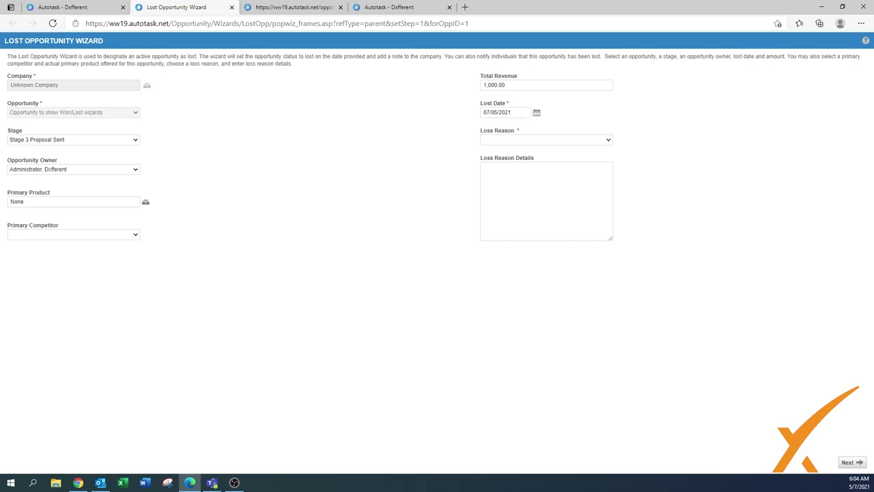
Choose Poor qualification as the loss reason, then switch to the System Settings tab
left_click(524, 139)
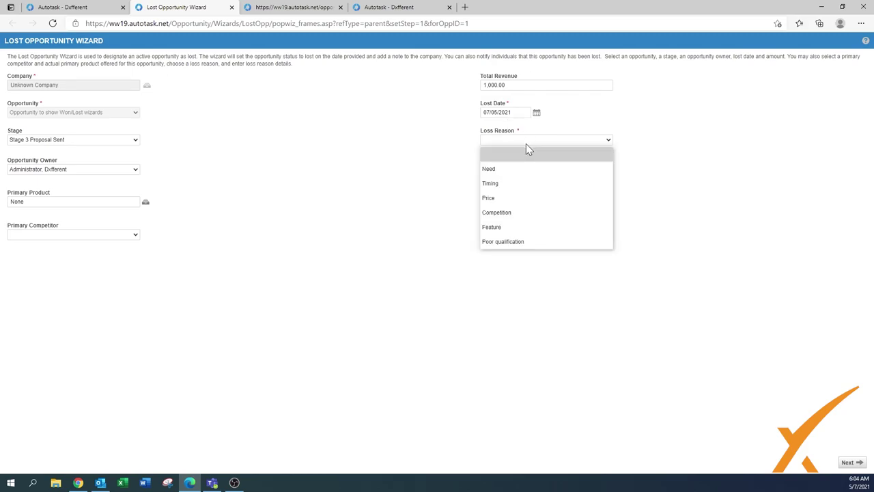
left_click(500, 243)
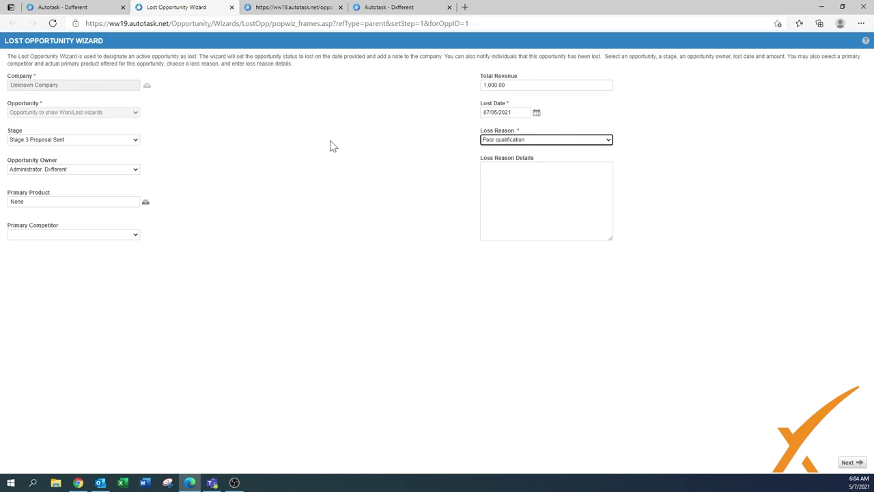
left_click(394, 12)
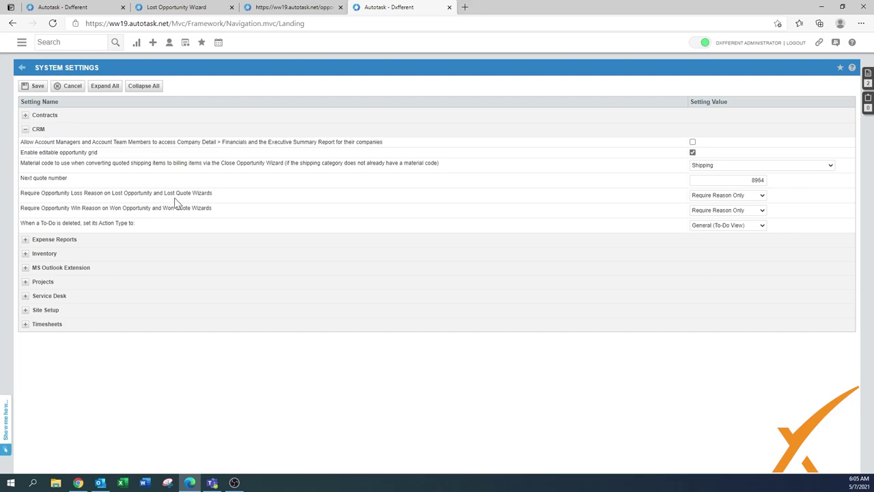
Check the Require Opportunity Loss Reason options, keep Require Reason Only, and return to the wizard
left_click(717, 197)
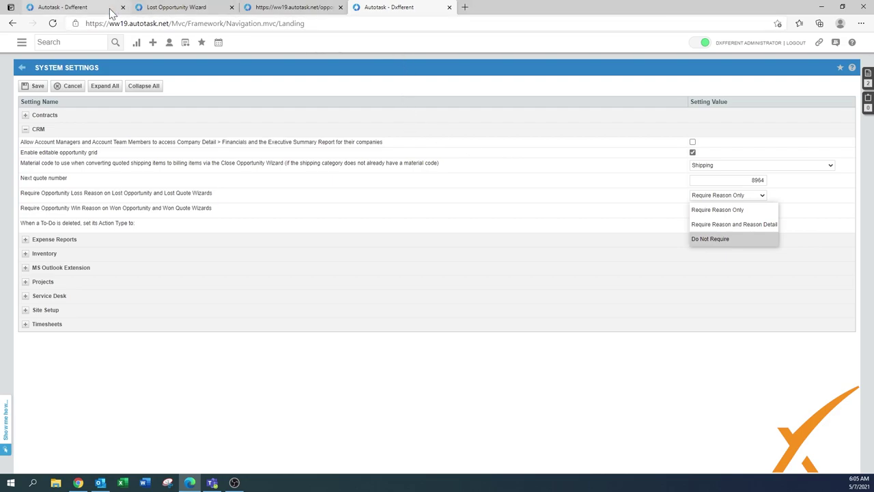
left_click(174, 8)
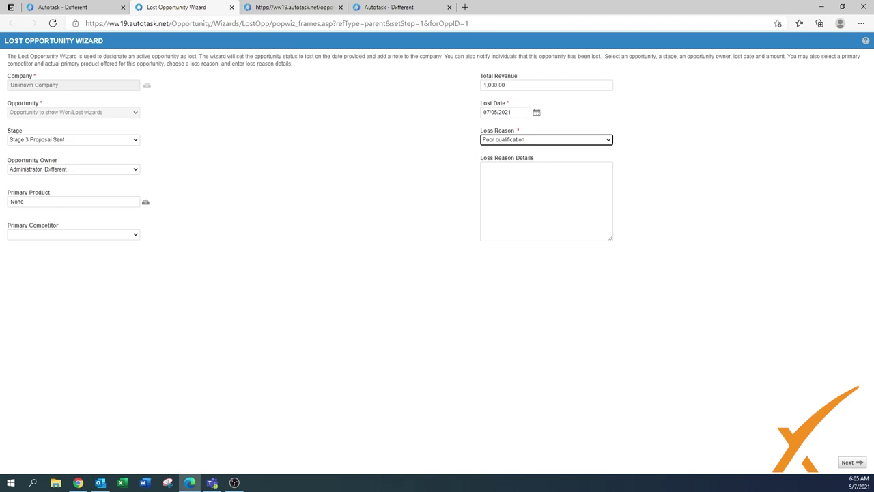
Keep Poor qualification as the loss reason and advance past the notification recipients step
left_click(527, 141)
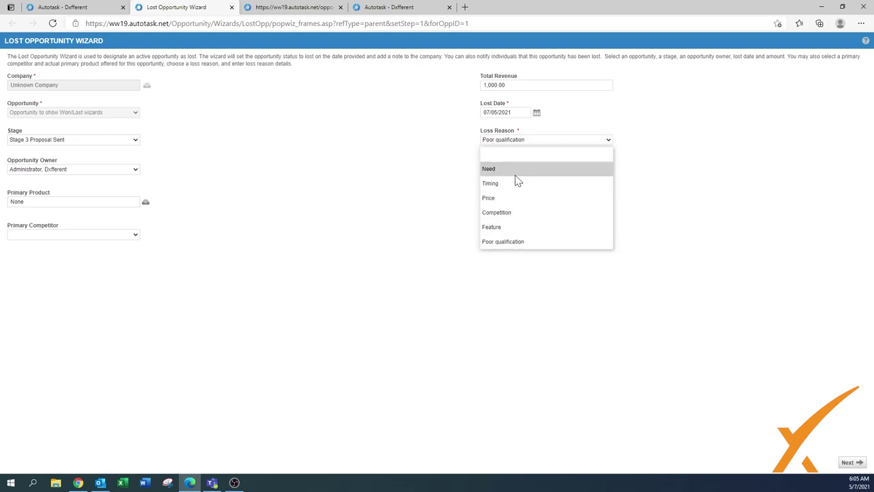
left_click(658, 178)
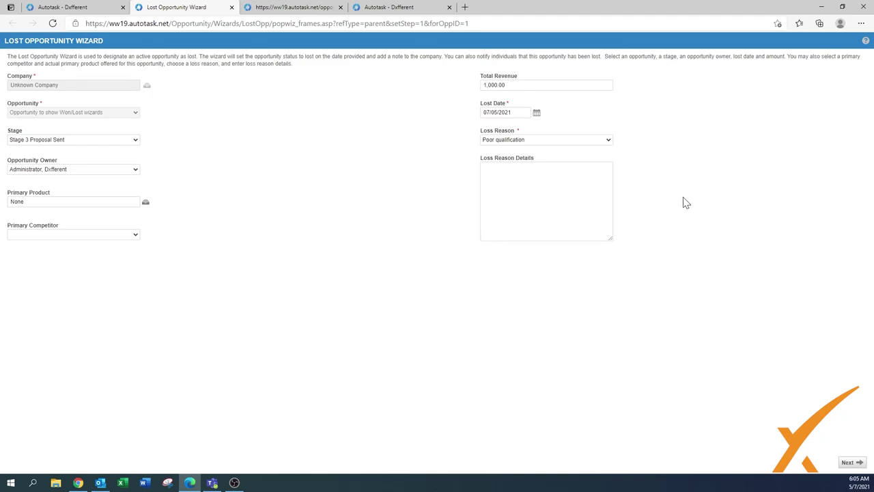
left_click(848, 462)
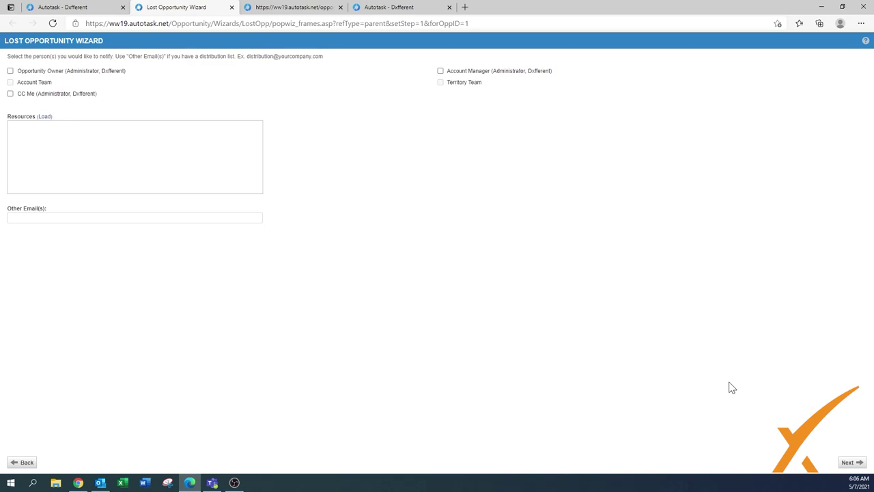
left_click(848, 463)
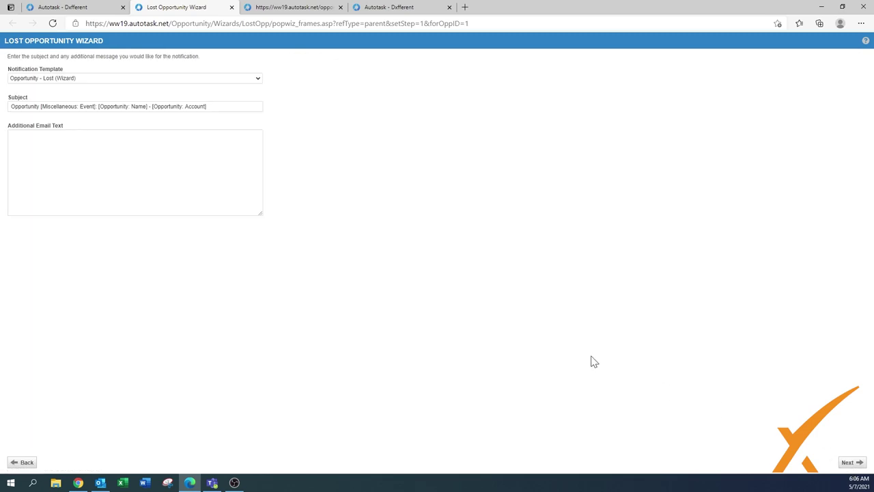
Keep the Opportunity - Lost (Wizard) notification template and finish the wizard
left_click(62, 81)
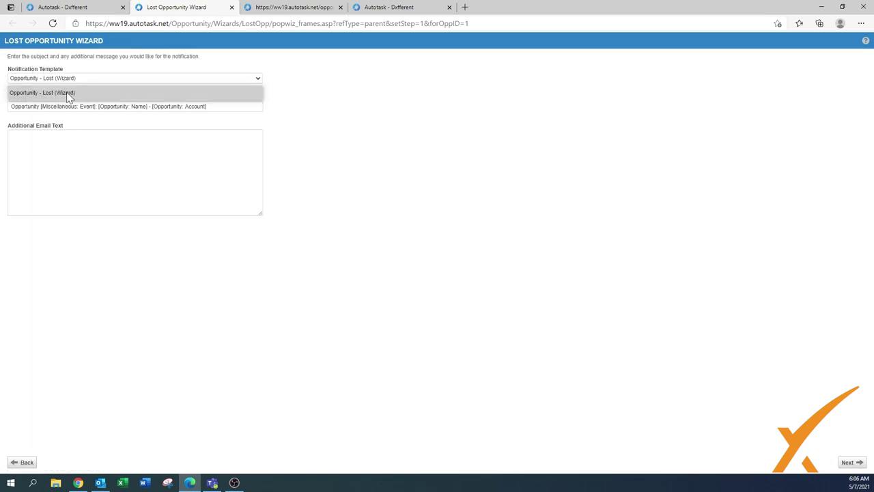
left_click(51, 98)
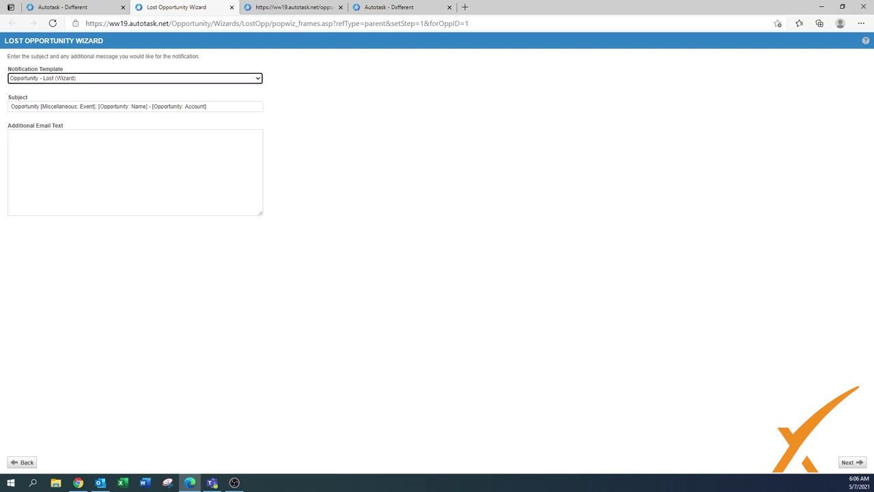
left_click(851, 463)
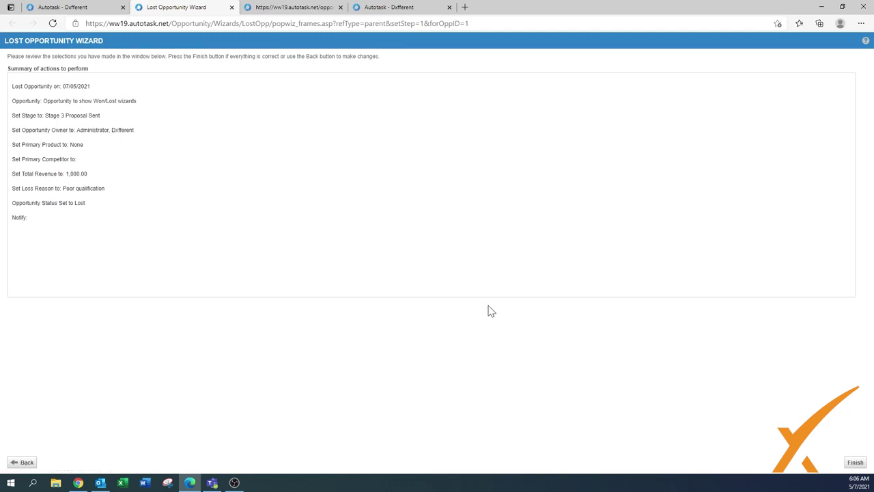
left_click(854, 463)
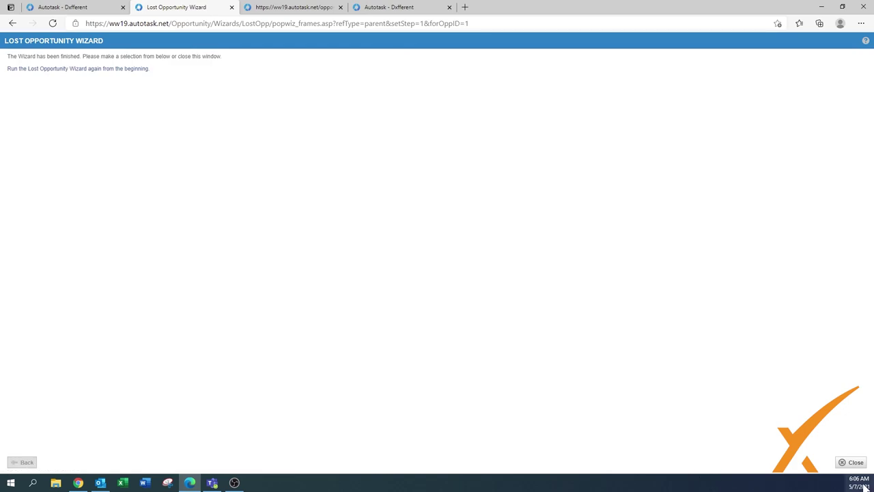
left_click(854, 463)
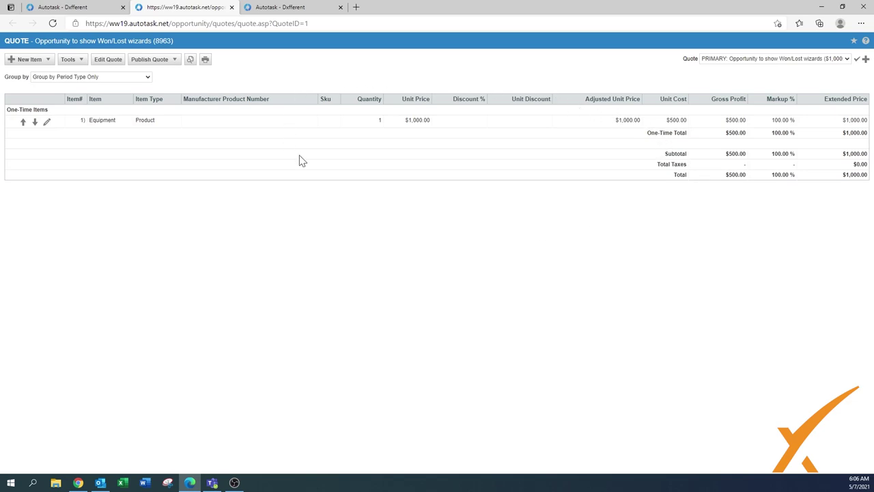
Rerun the opportunity search filtered to Active status
left_click(75, 6)
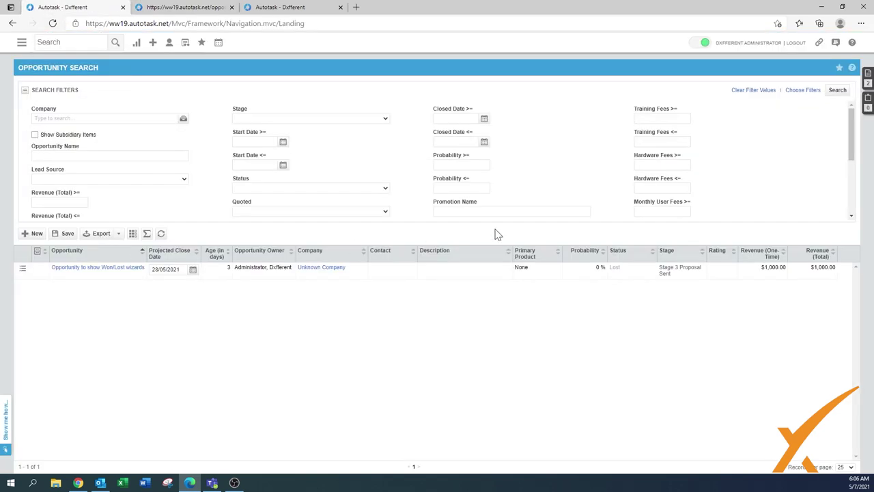
left_click(837, 91)
left_click(264, 189)
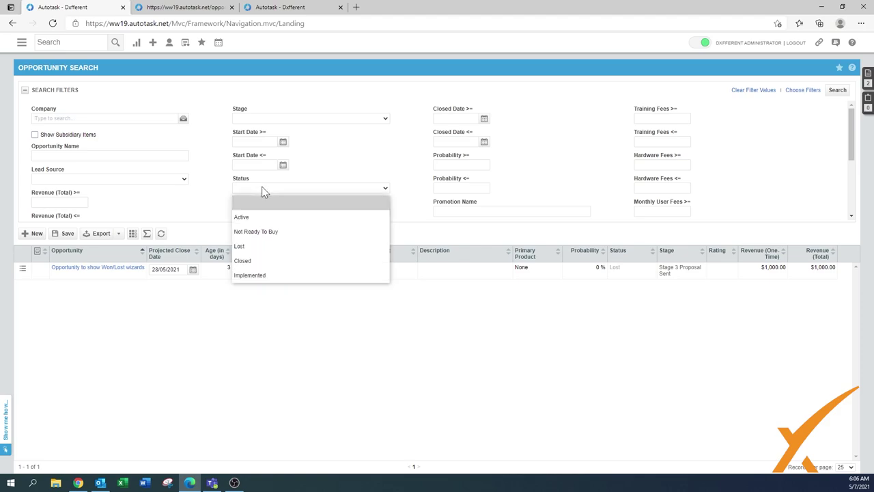
left_click(263, 218)
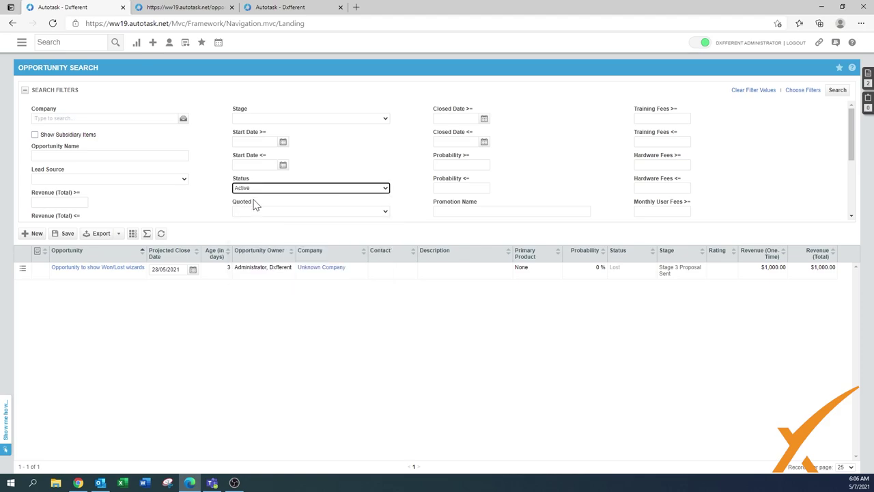
left_click(837, 91)
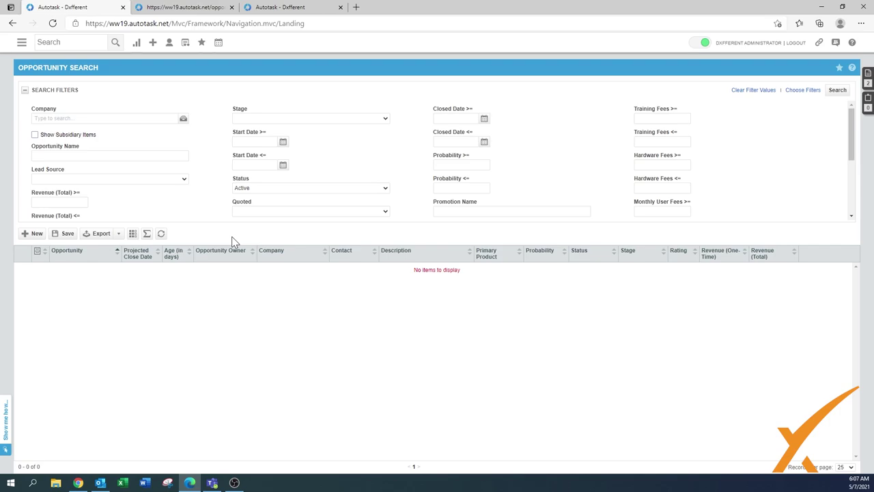
Filter the search to Lost status, showing the opportunity as Lost with $1,000 revenue
left_click(253, 190)
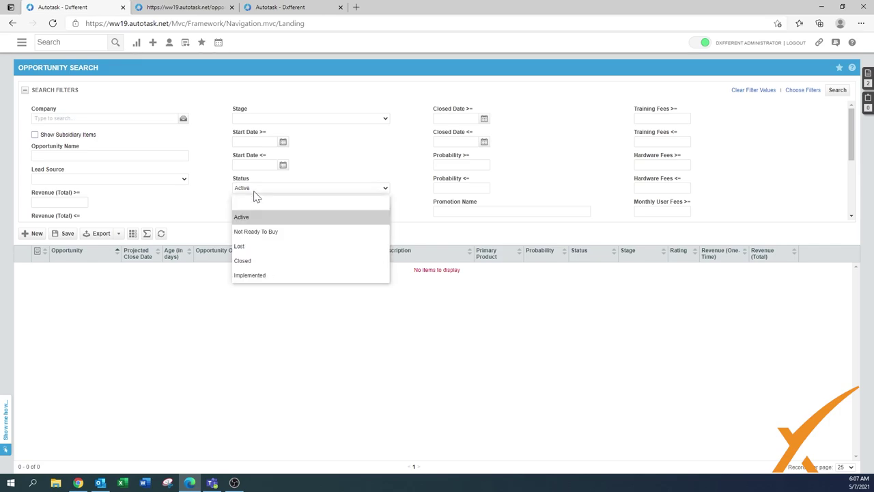
left_click(253, 247)
left_click(838, 91)
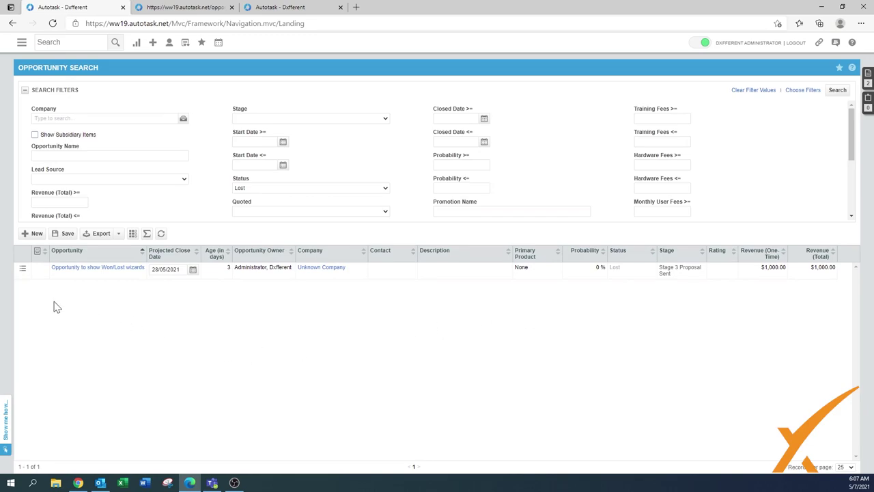
left_click(23, 269)
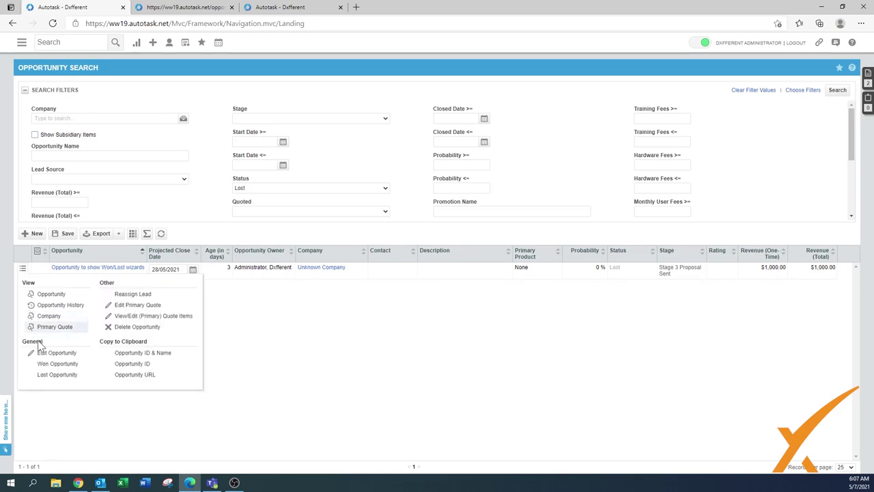
Open the lost opportunity for editing and review its lost date, 0% probability and activity note
left_click(45, 356)
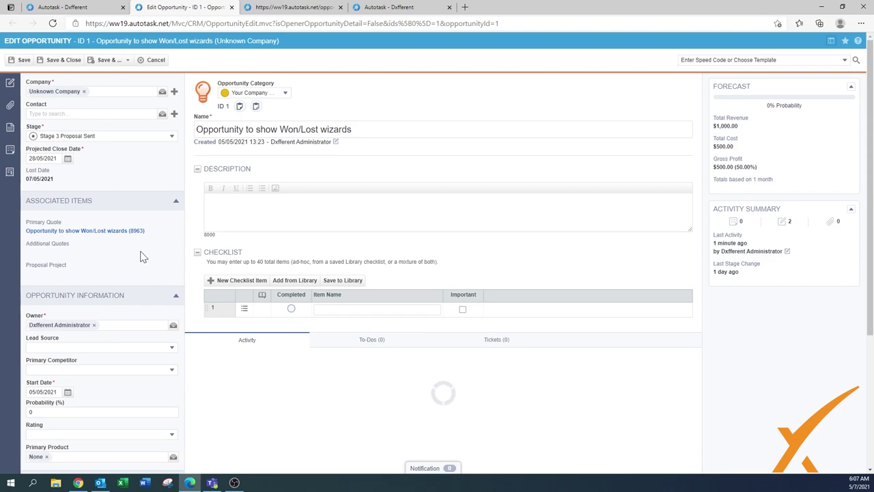
scroll(143, 257, "down", 1)
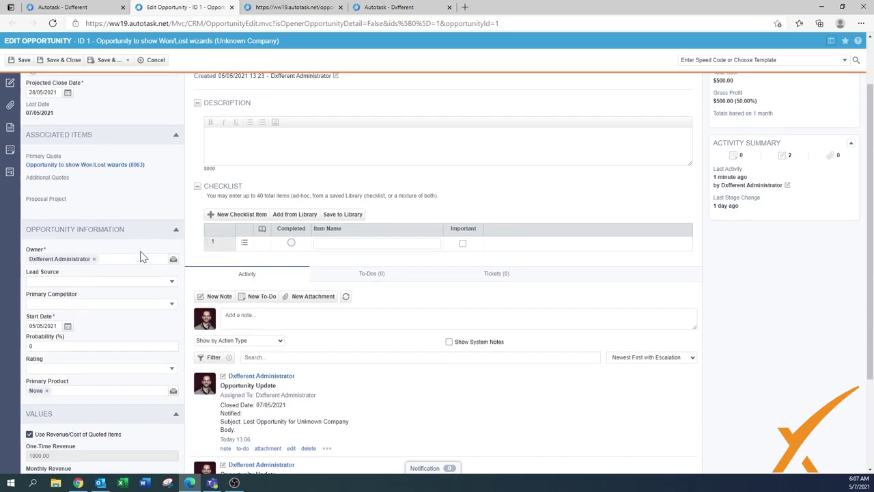
scroll(144, 257, "down", 2)
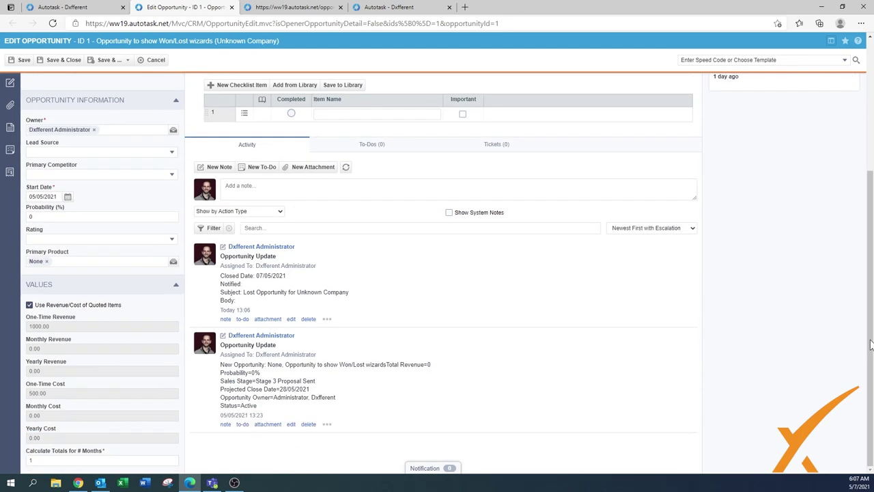
left_click_drag(870, 358, 869, 256)
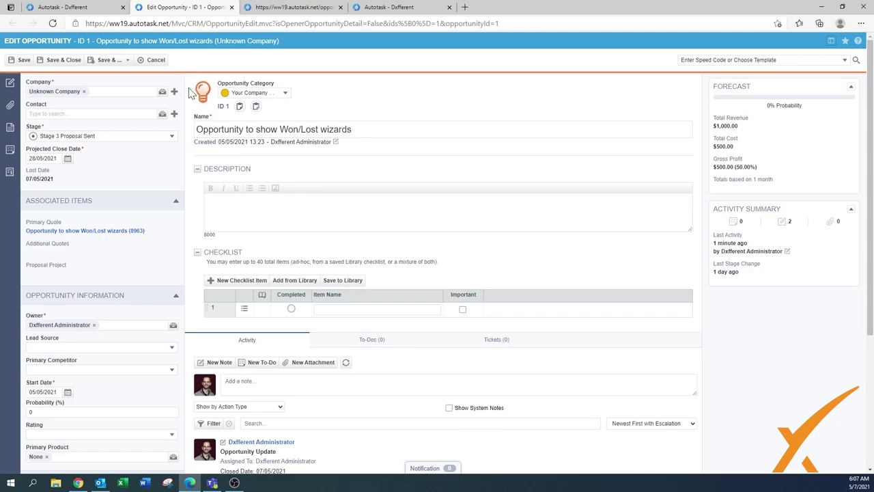
Set the opportunity category to Standard and status to Active, then save and close
left_click(286, 94)
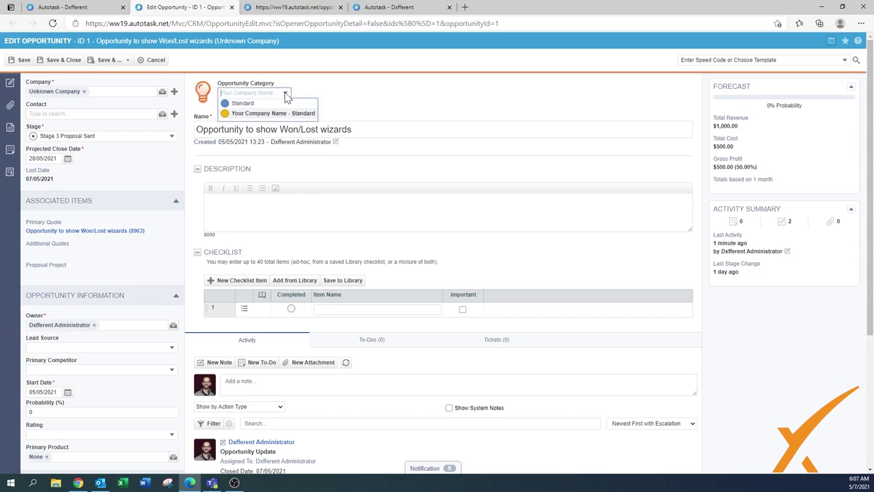
left_click(254, 104)
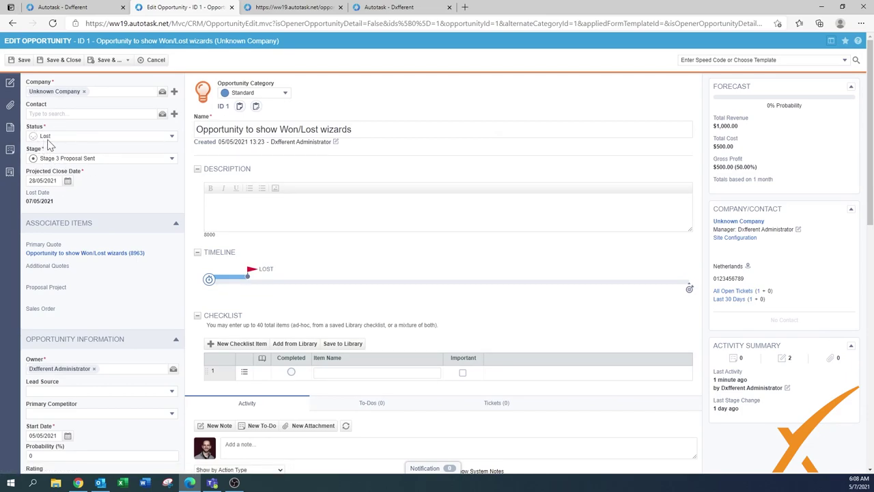
left_click(53, 138)
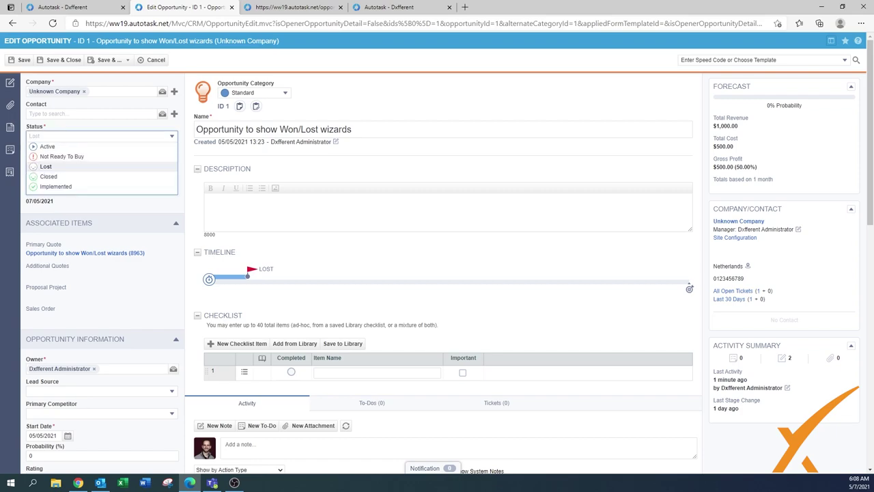
left_click(49, 147)
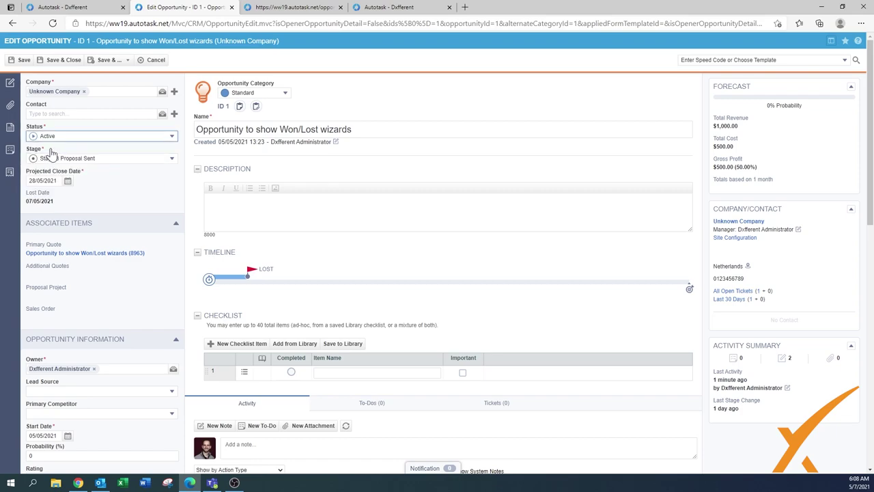
left_click(59, 61)
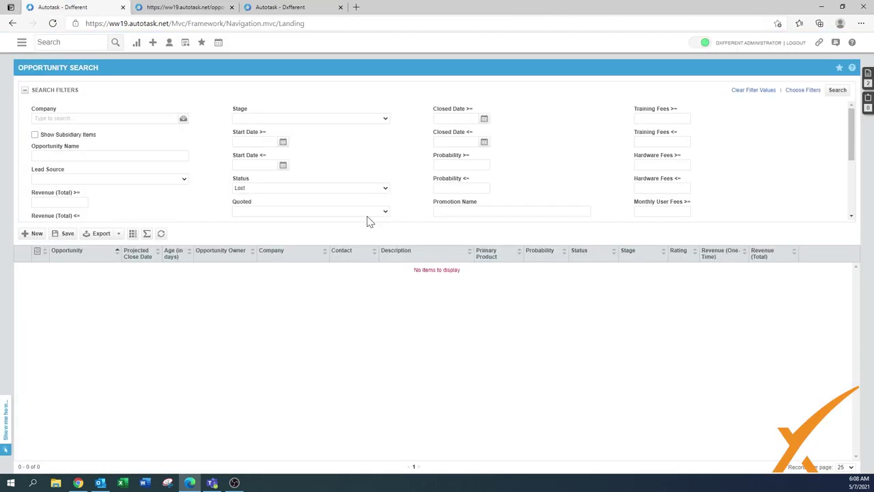
Filter Opportunity Search to Active status so the opportunity reappears at Stage 3 Proposal Sent
left_click(247, 189)
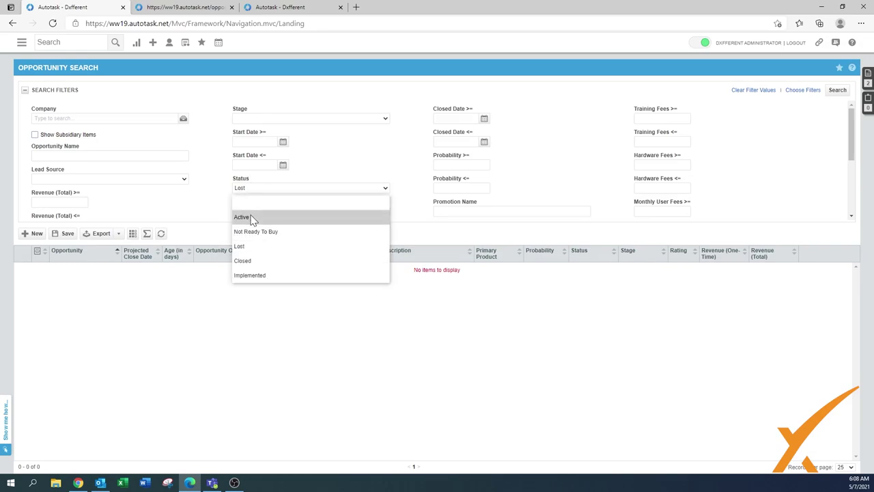
left_click(252, 219)
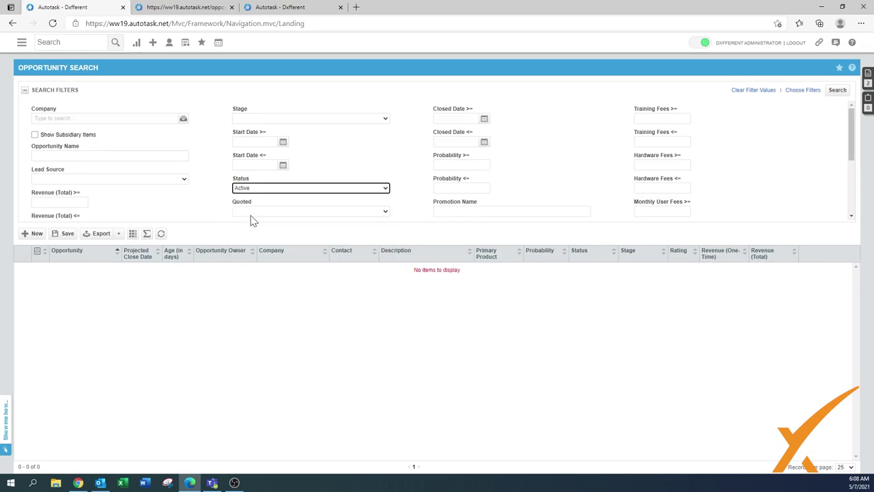
left_click(835, 92)
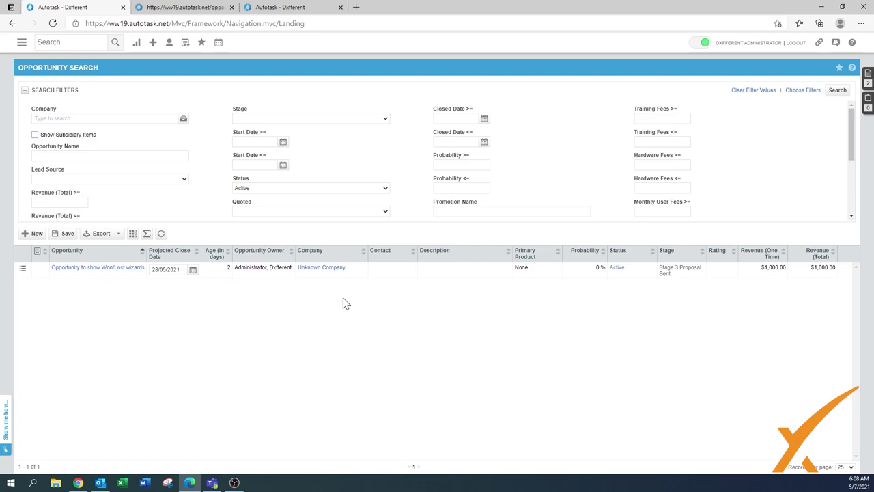
Launch the Won Opportunity wizard, choose Price as the win reason, and switch to CRM System Settings
left_click(24, 270)
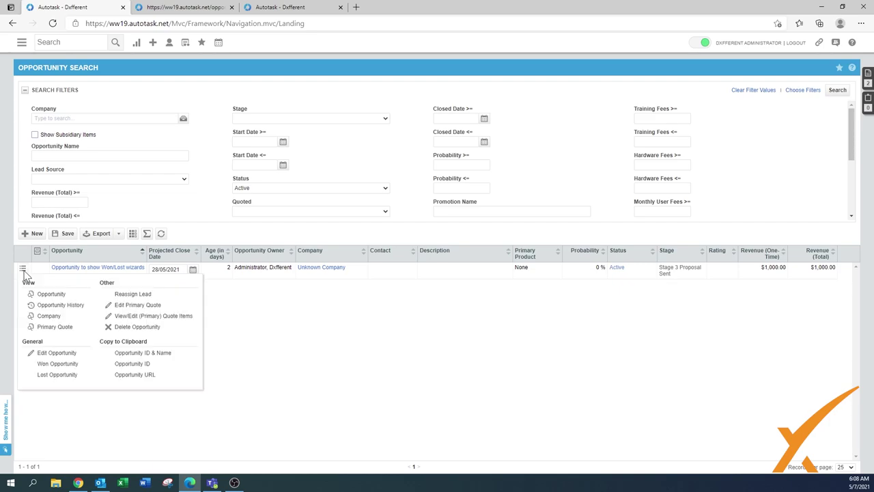
left_click(49, 368)
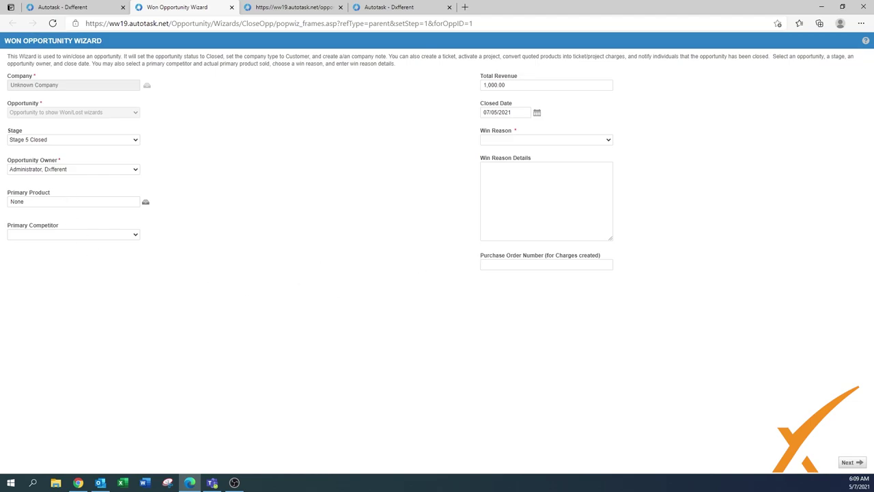
left_click(500, 140)
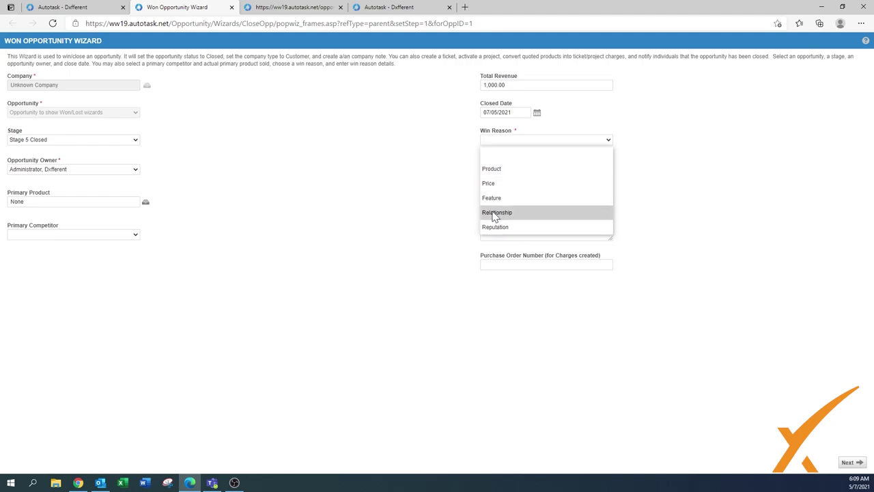
left_click(489, 183)
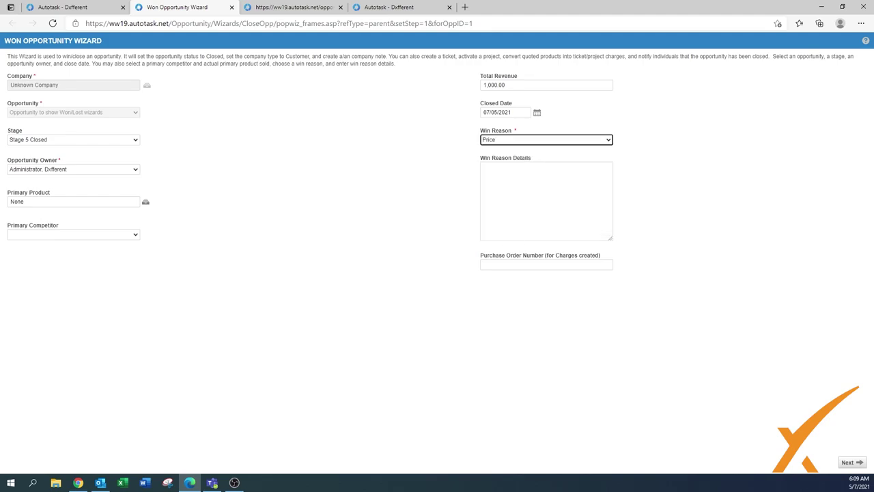
left_click(373, 8)
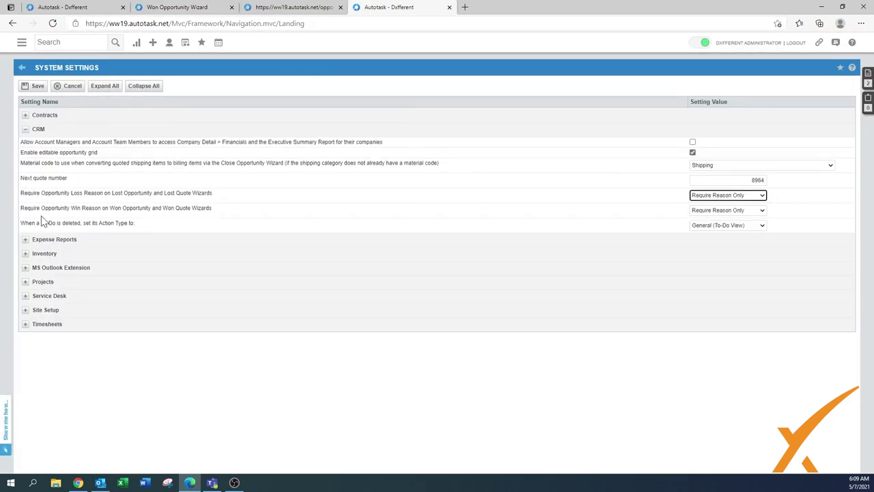
Check the win reason requirement, leave it at Require Reason Only, and go back to the wizard
left_click_drag(24, 208, 198, 208)
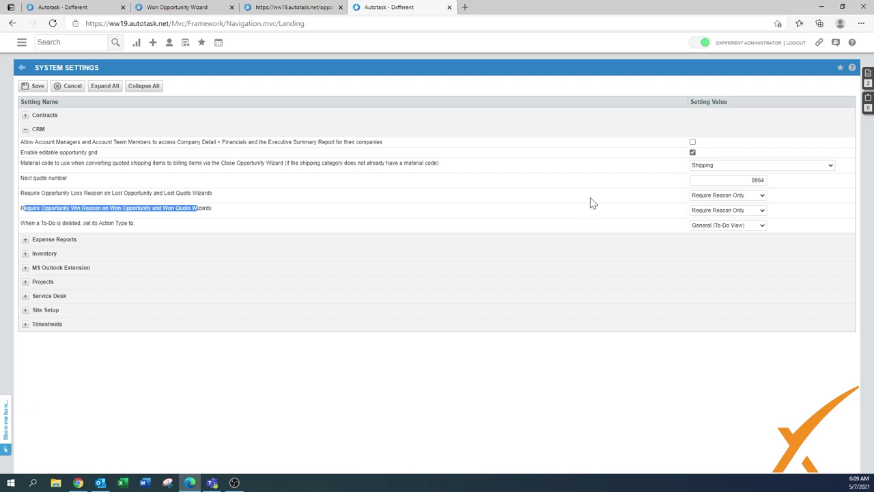
left_click(706, 215)
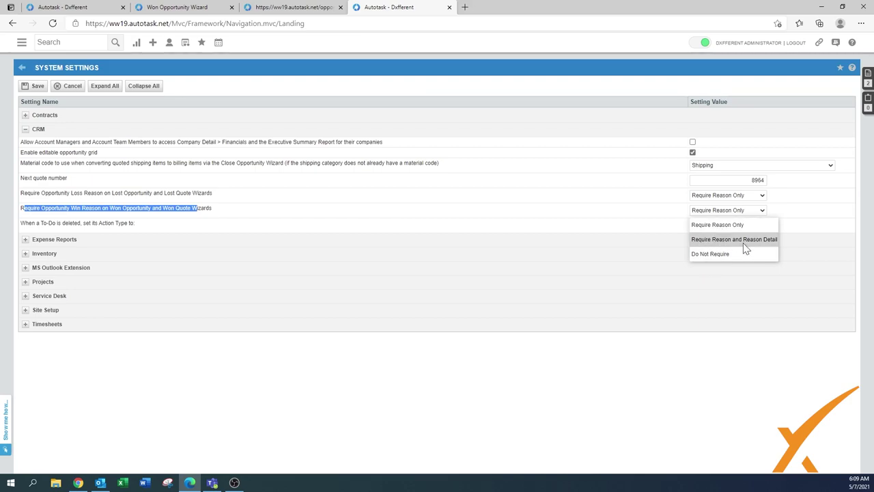
left_click(697, 227)
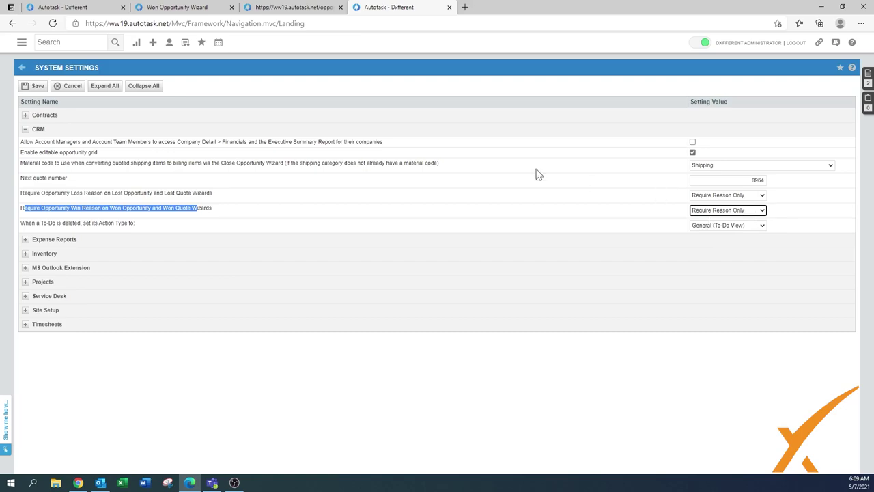
left_click(155, 12)
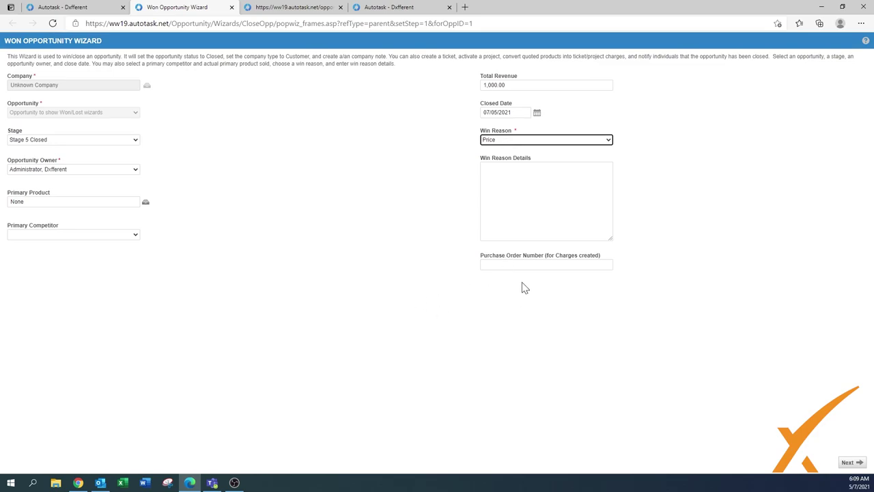
Leave Purchase Order Number empty and advance the wizard to the ticket and charges step
left_click(547, 265)
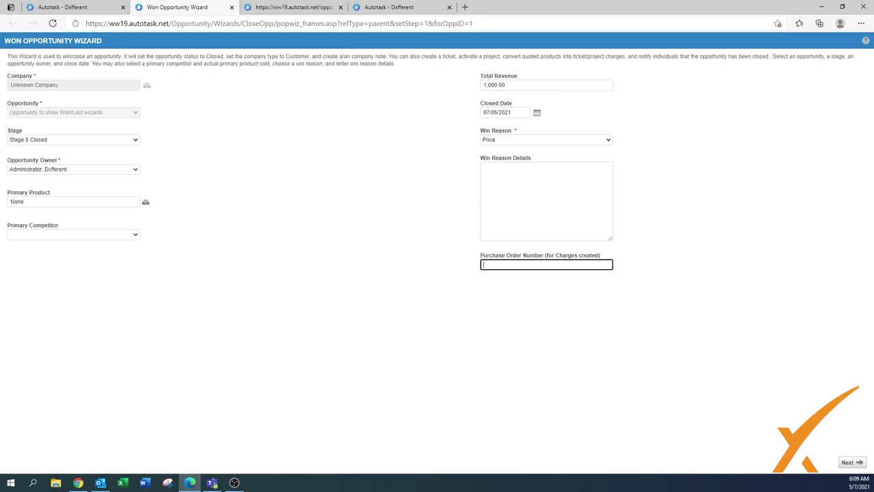
left_click(849, 464)
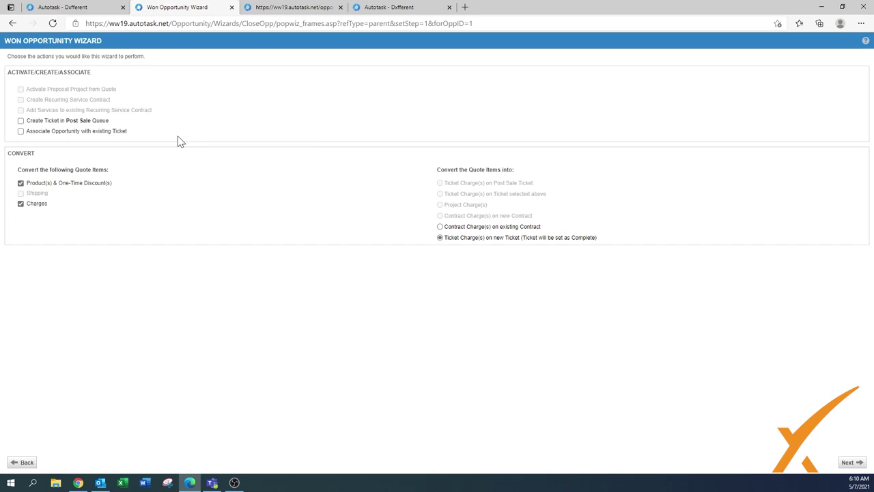
Try the existing-ticket and Post Sale queue ticket options, ending with Post Sale ticket creation on
left_click(21, 132)
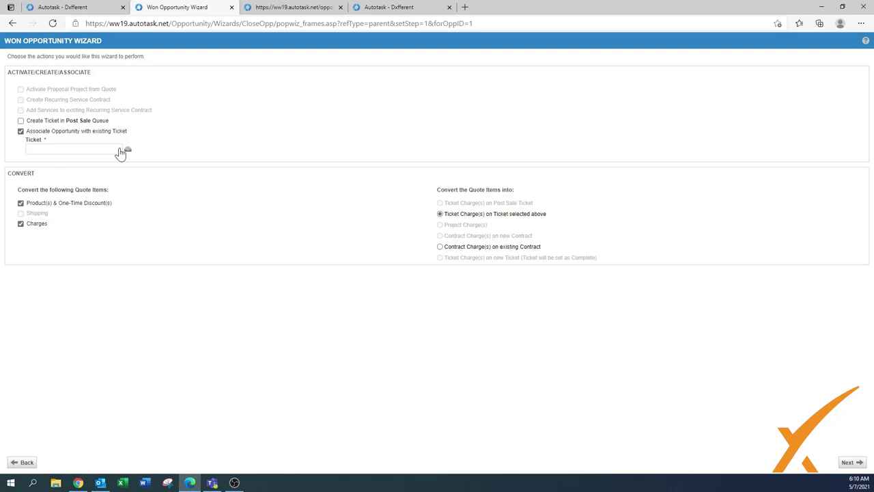
left_click(20, 131)
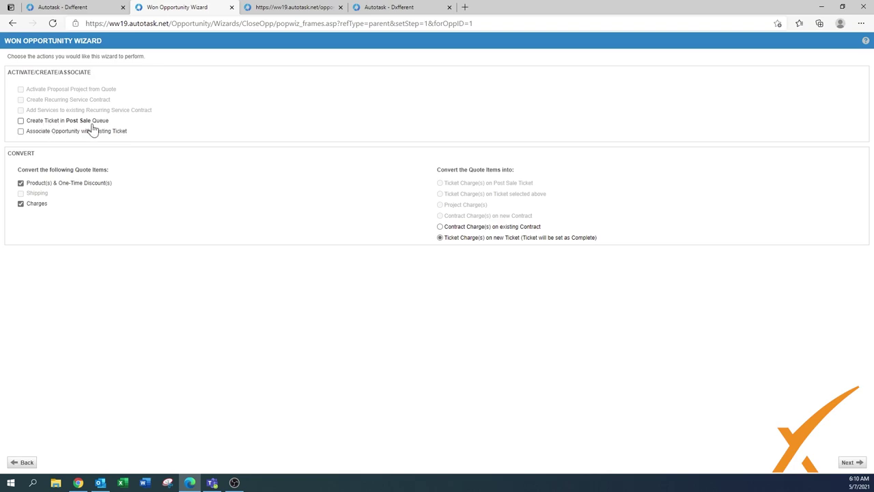
left_click(21, 121)
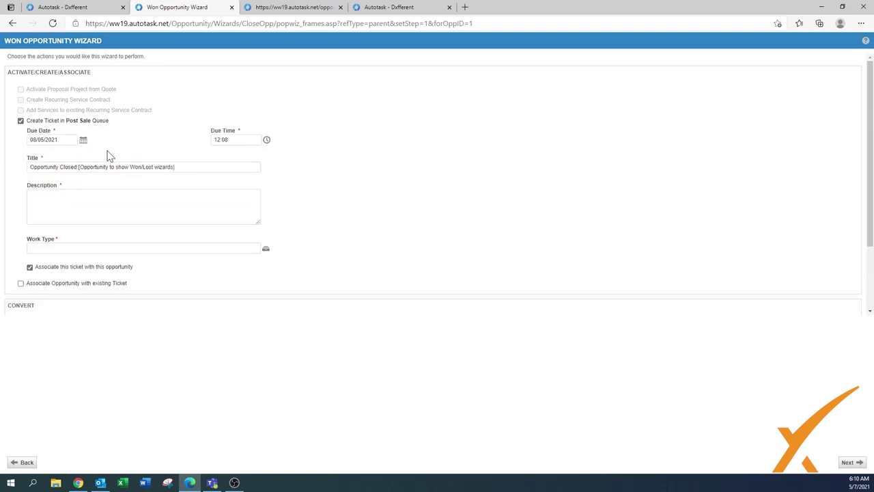
left_click(20, 121)
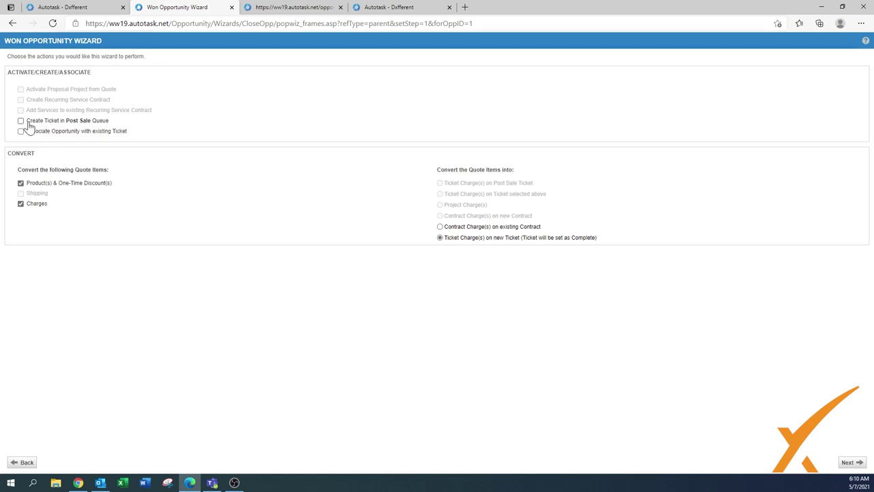
left_click(21, 121)
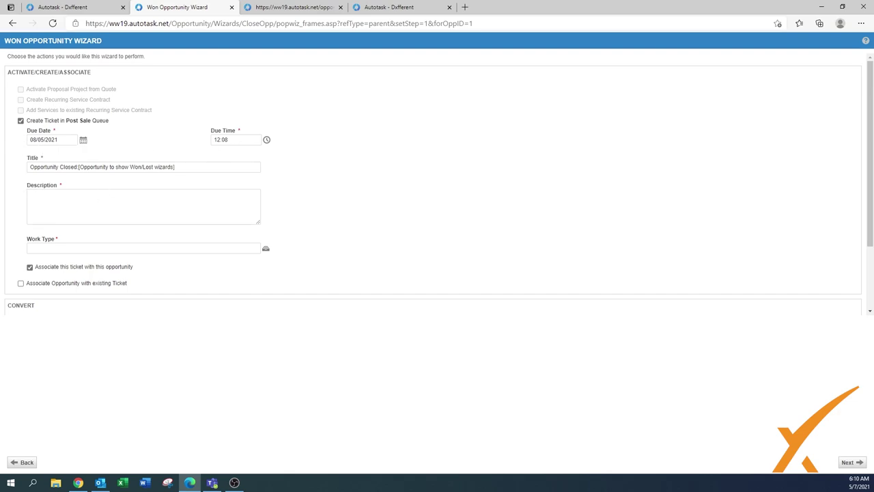
Copy the ticket title into the description and delete the 'Opportunity Closed' prefix from the title
key("Tab")
key("ctrl+c")
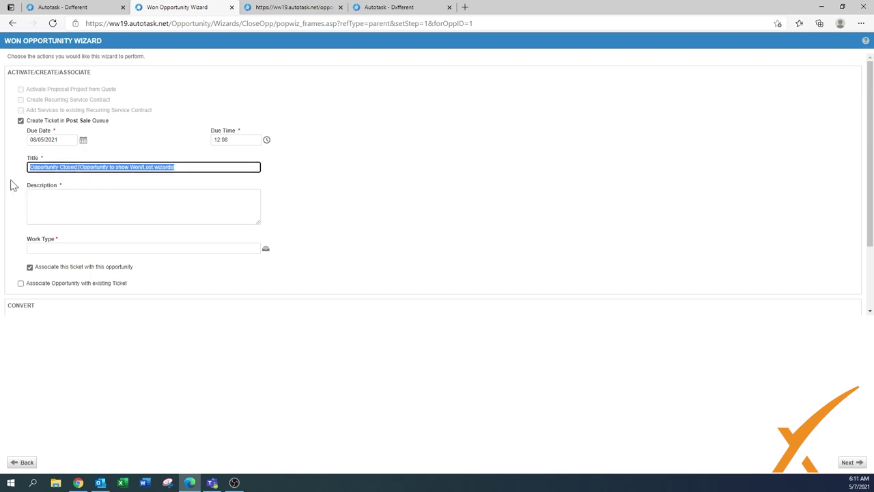
key("Tab")
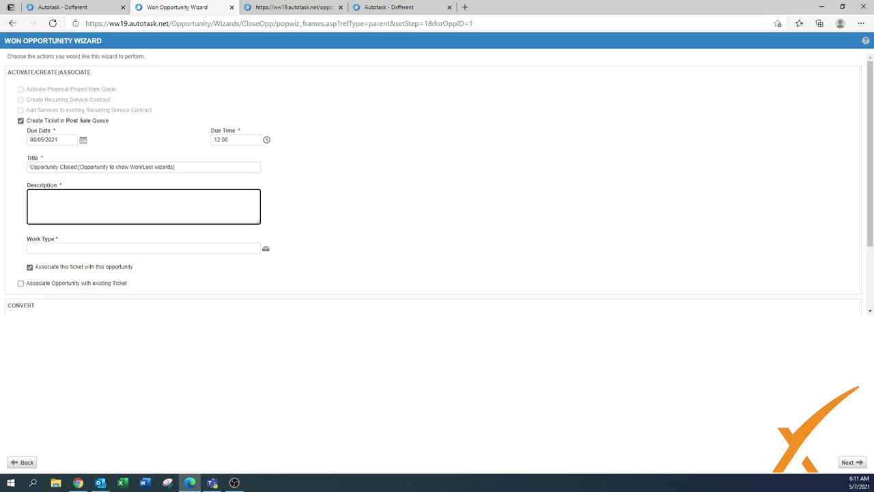
key("ctrl+v")
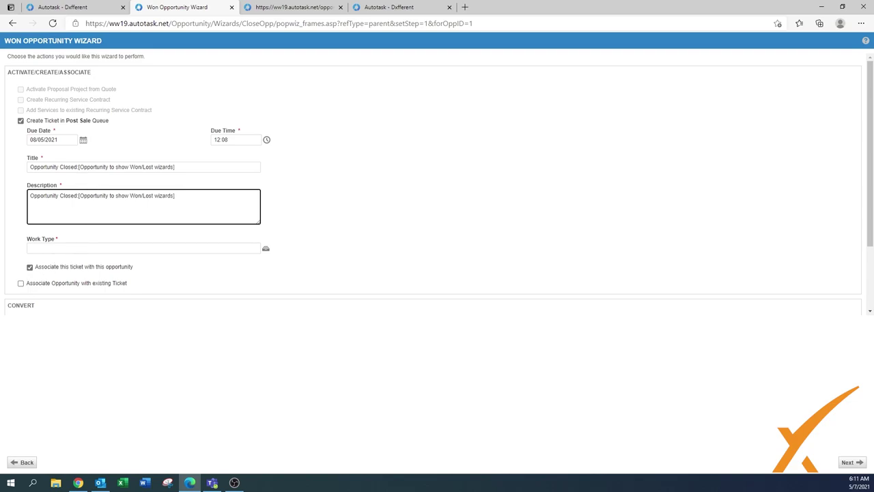
left_click_drag(79, 167, 2, 178)
key("BackSpace")
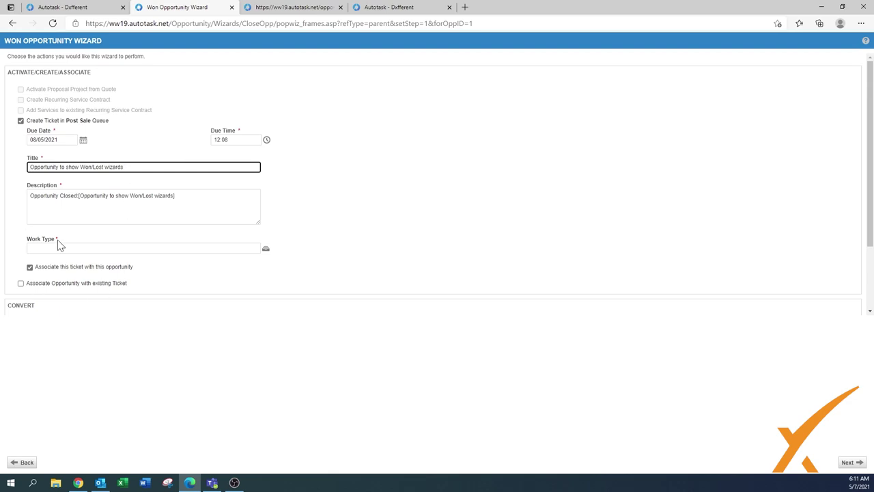
Turn off the Post Sale queue ticket, keeping charges on a new ticket, and continue to addresses
left_click(21, 121)
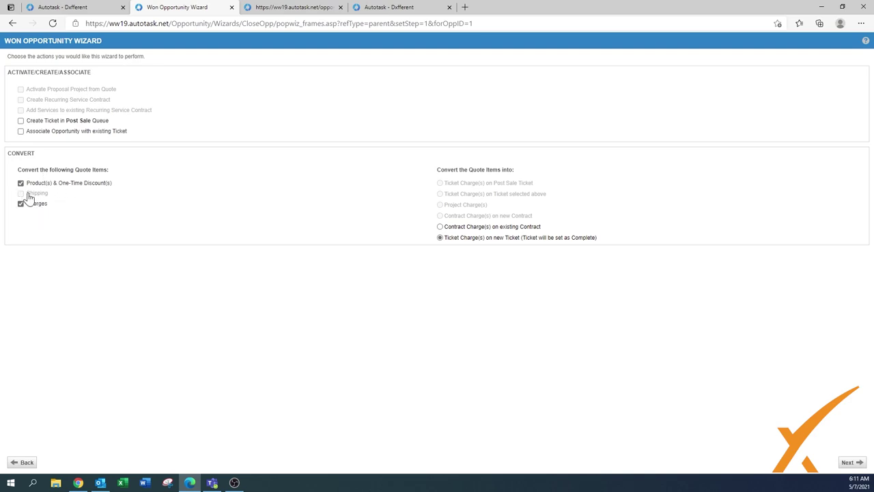
mouse_move(45, 197)
left_click(20, 122)
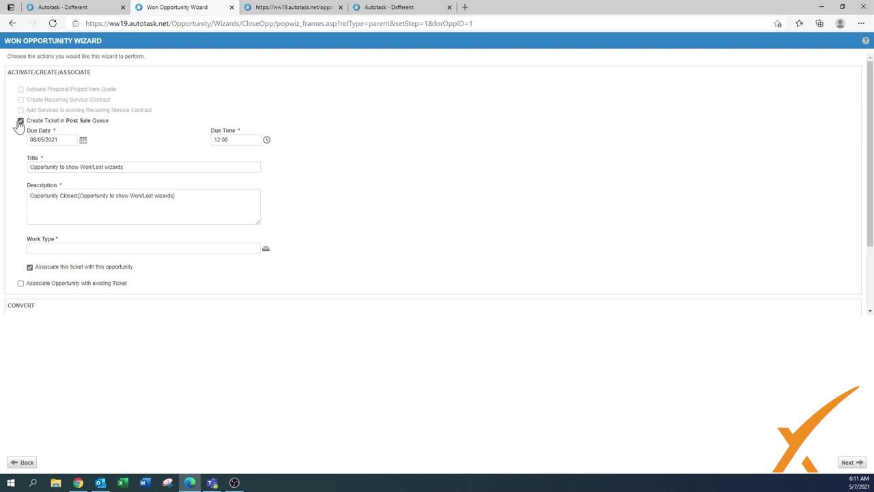
scroll(80, 320, "down", 2)
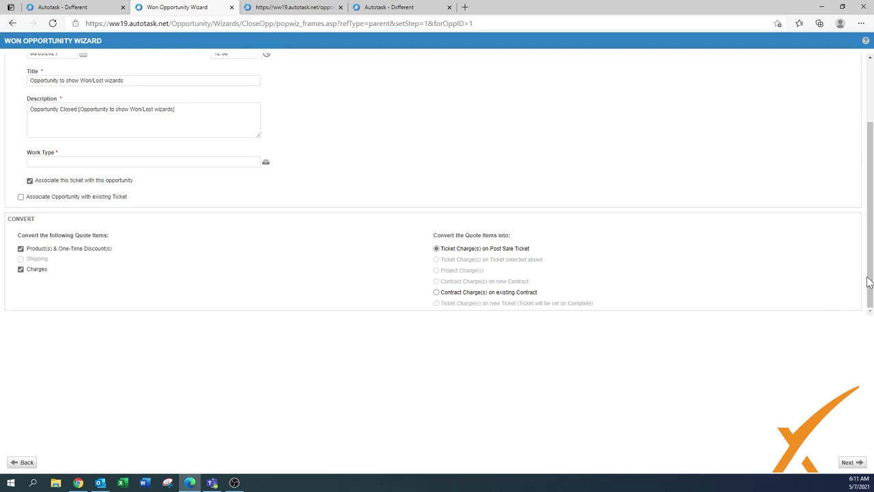
left_click_drag(870, 277, 870, 217)
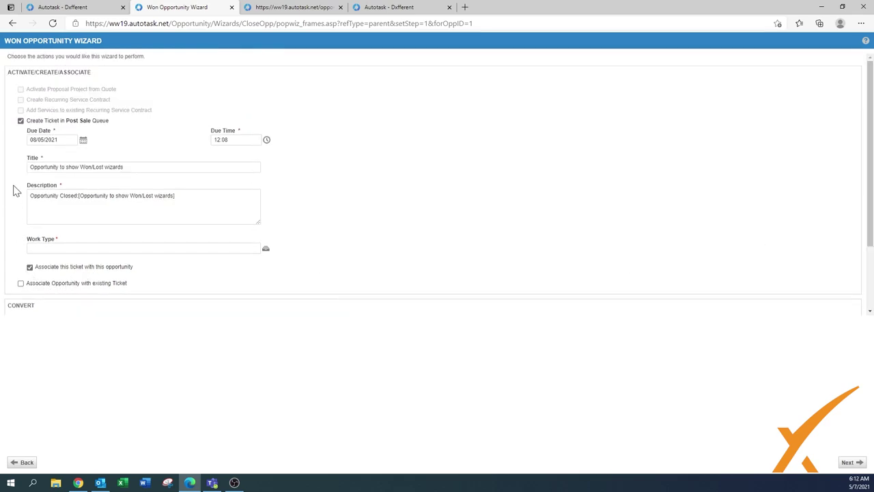
left_click(21, 121)
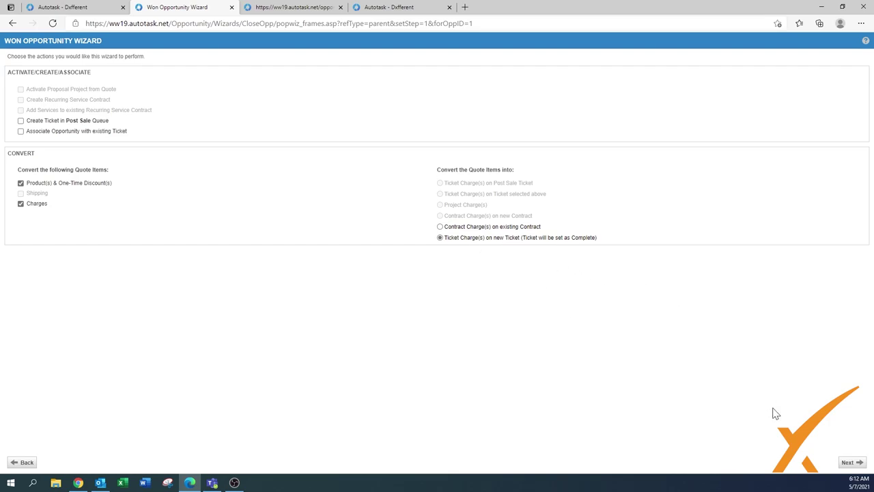
left_click(848, 464)
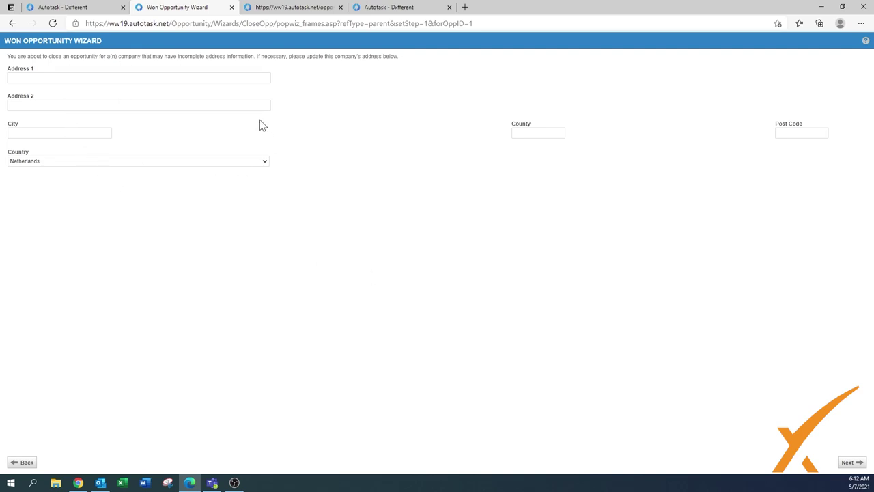
Skip the address page, set Equipment's material code to Taxable Products, and continue to notifications
left_click(847, 462)
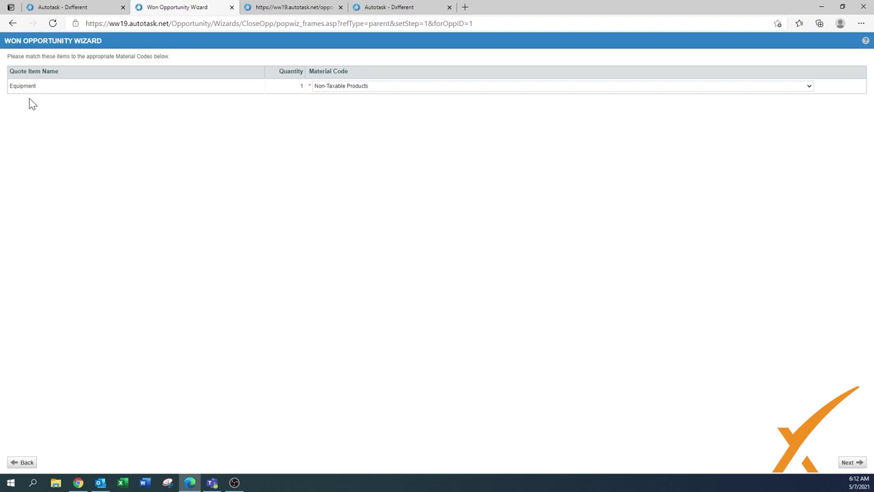
left_click(378, 89)
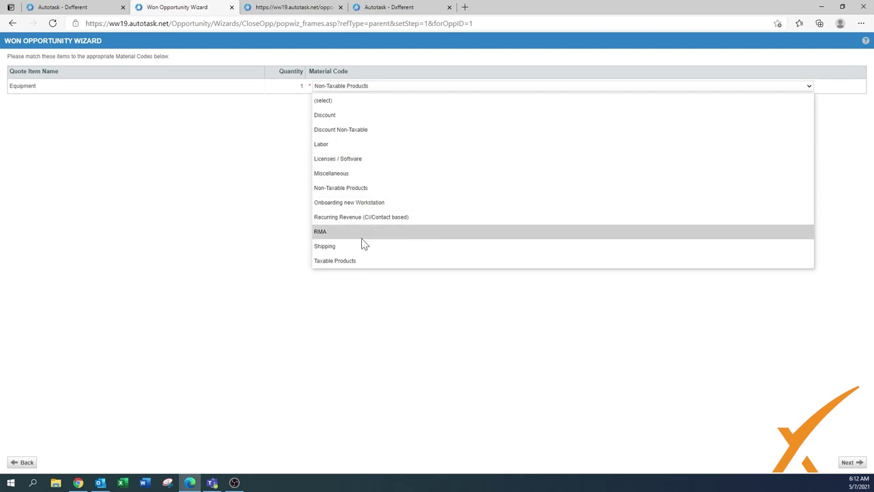
left_click(350, 261)
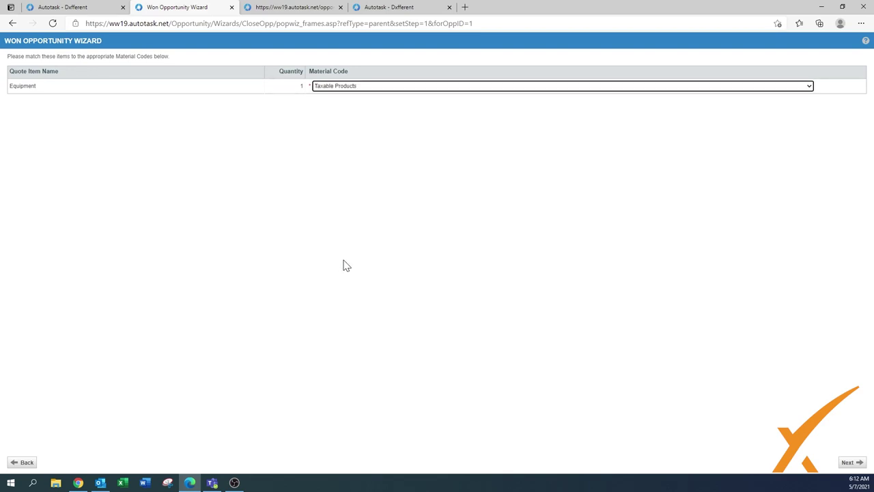
left_click(849, 465)
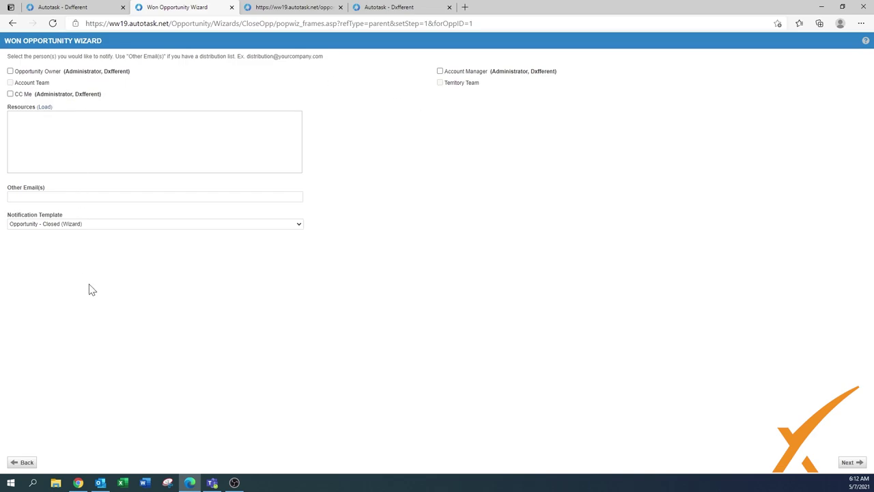
Leave every notification recipient unchecked and advance to the wizard's summary of actions
left_click(62, 226)
left_click(62, 237)
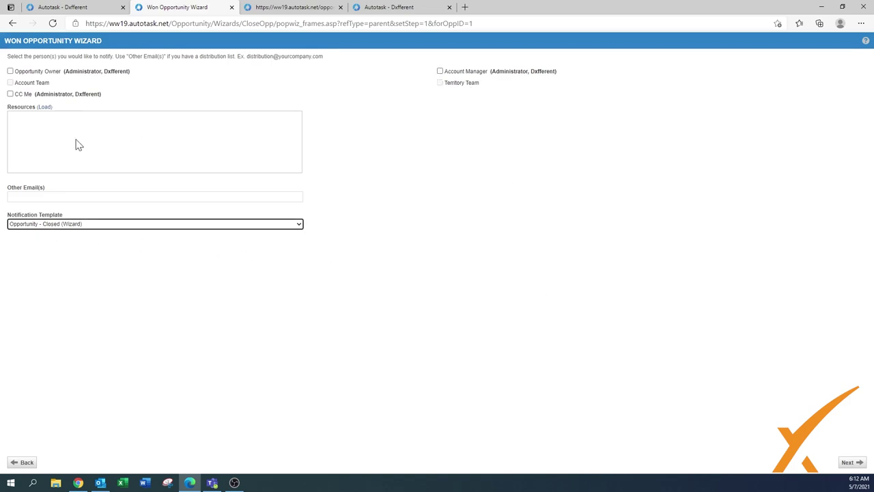
left_click(26, 120)
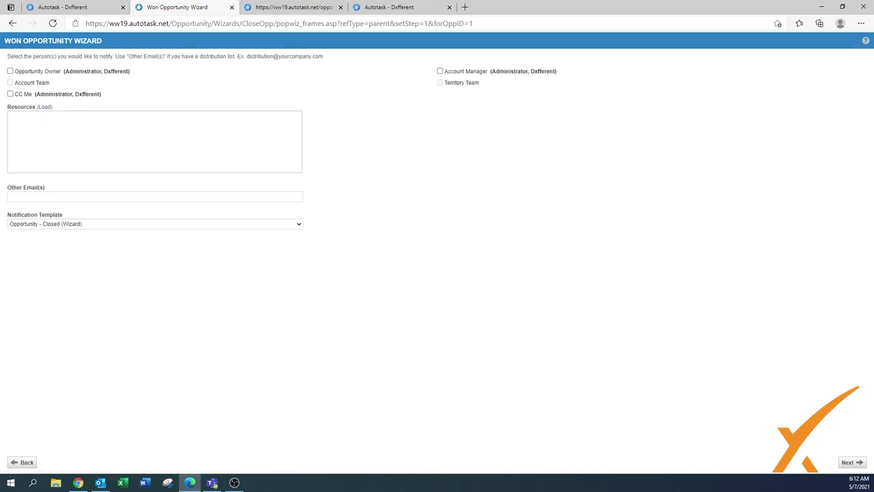
left_click(8, 197)
left_click(412, 307)
left_click(849, 462)
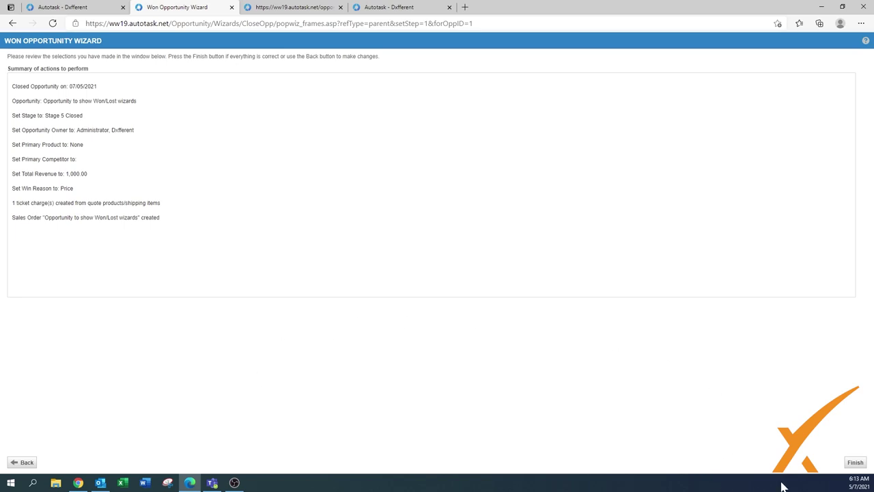
Finish the wizard, close the blank new-ticket popup, and switch back to the Opportunity Search tab
left_click(855, 463)
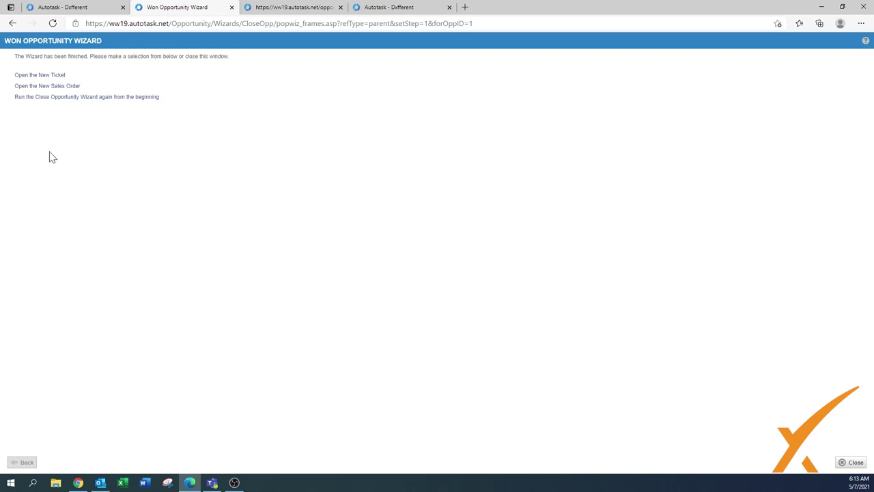
left_click(41, 76)
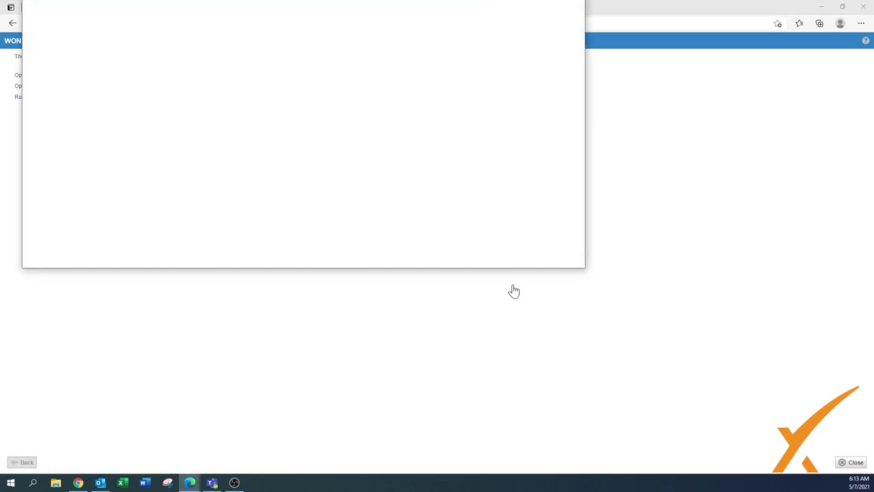
left_click(614, 383)
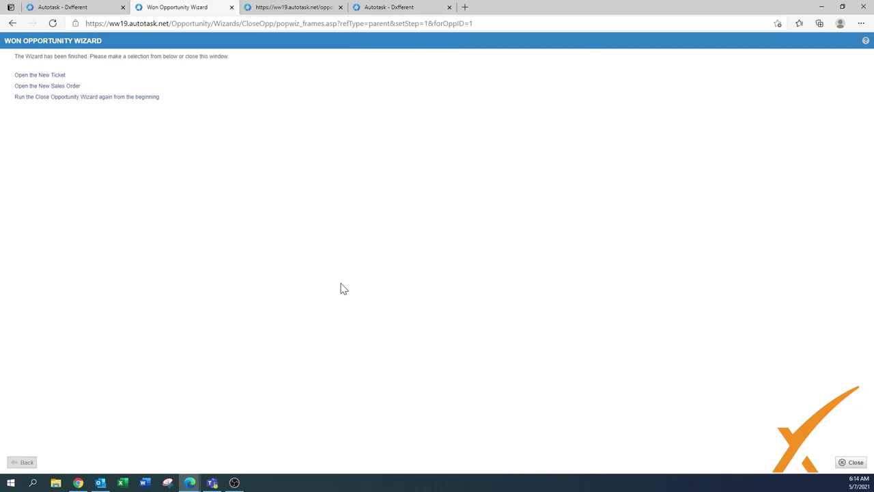
left_click(59, 12)
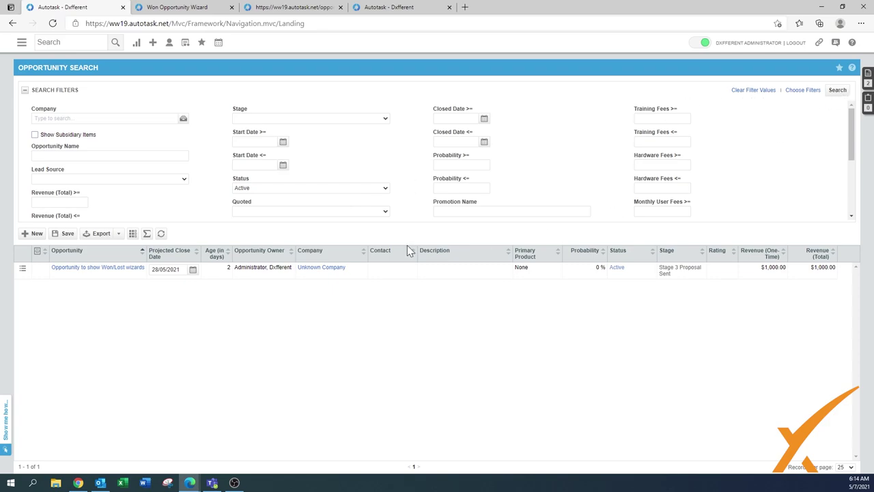
Search opportunities with Status Lost, then with Status Closed to list the Stage 5 Closed opportunity
left_click(305, 254)
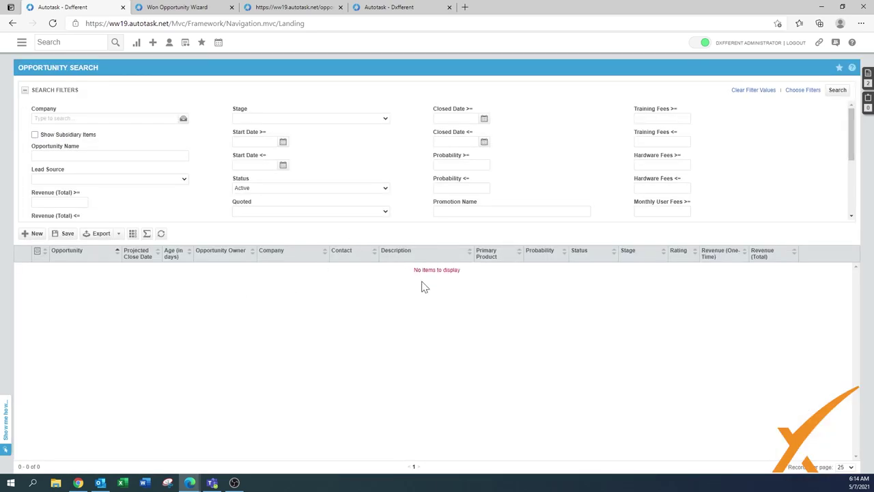
left_click(260, 190)
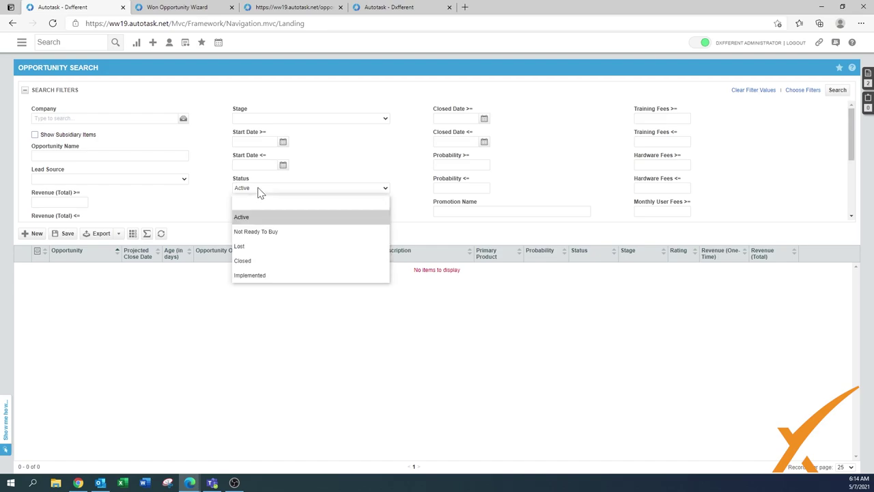
left_click(261, 247)
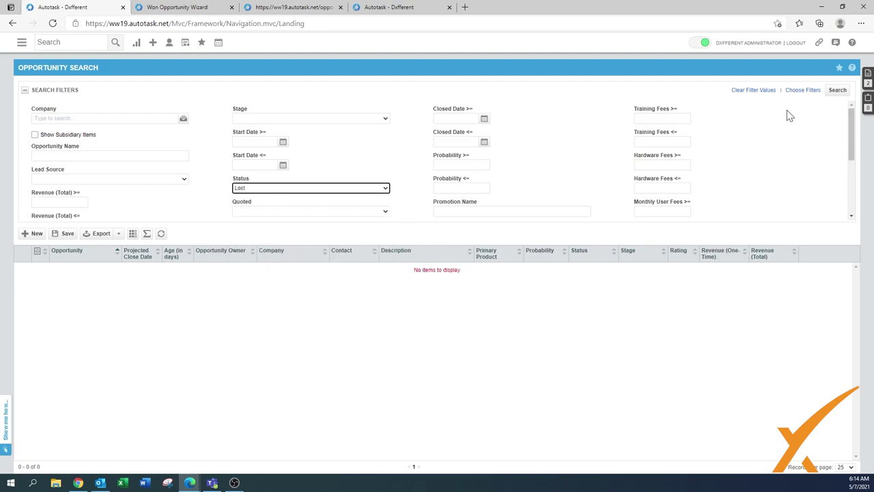
left_click(836, 91)
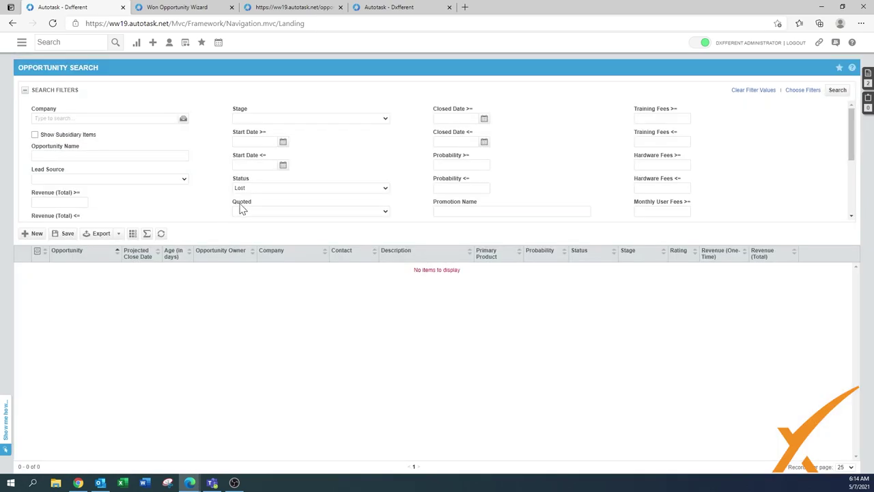
left_click(259, 189)
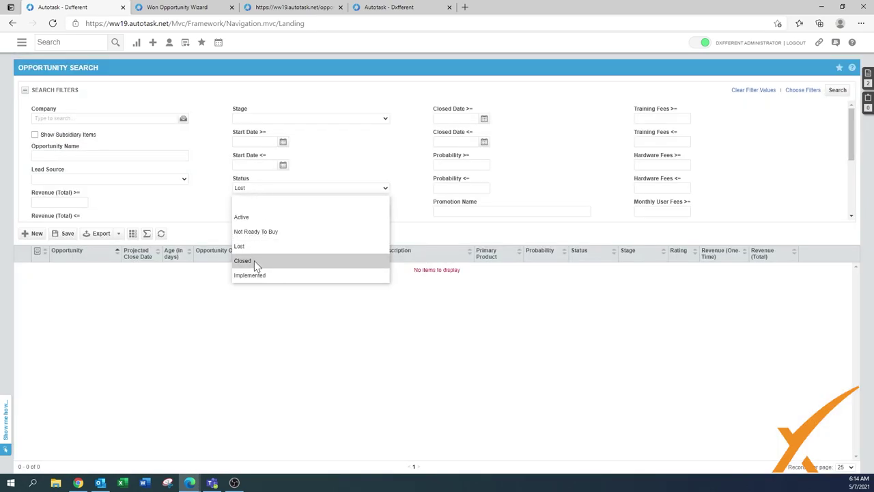
left_click(254, 260)
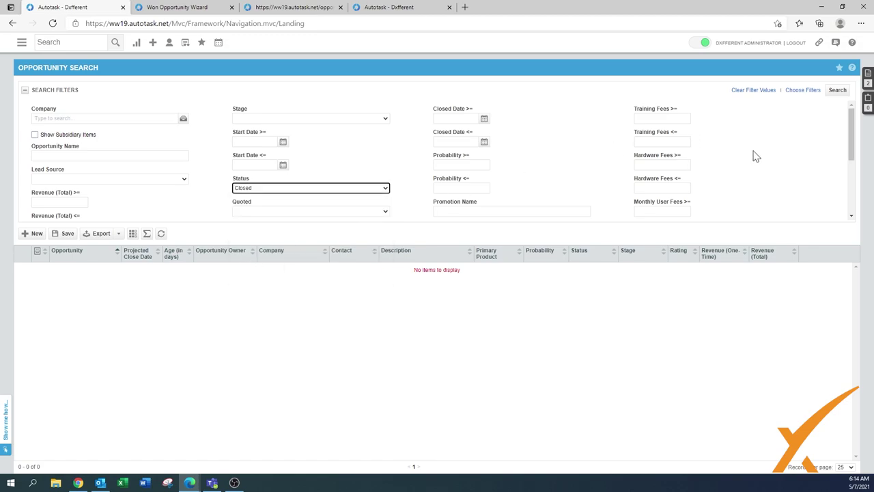
left_click(838, 90)
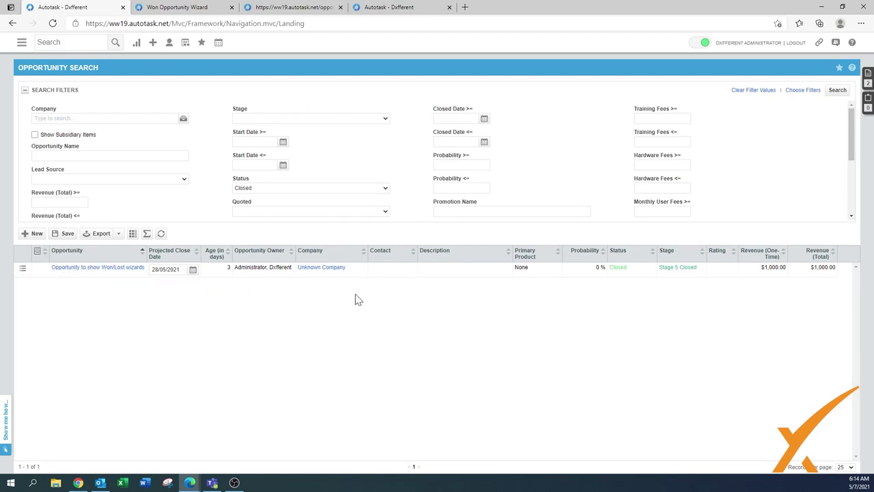
Open the new Closed Opportunity ticket from Recent and review its $1,000.00 Equipment charge
left_click(186, 43)
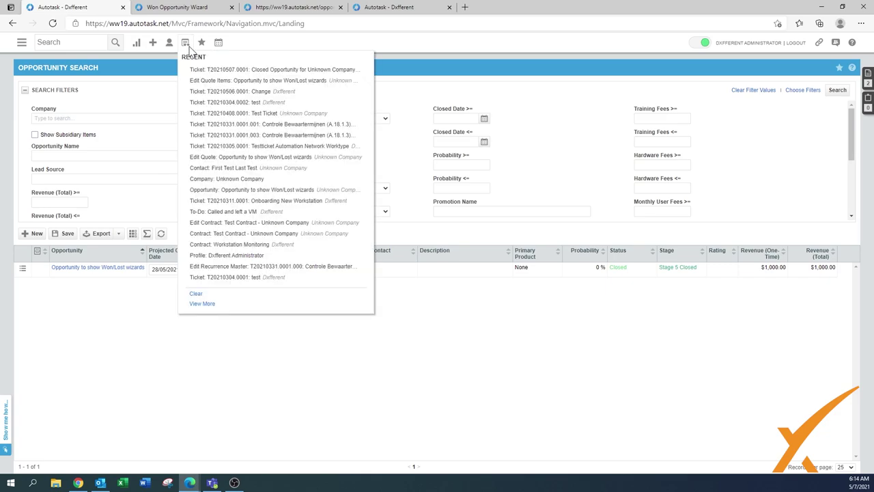
left_click(201, 77)
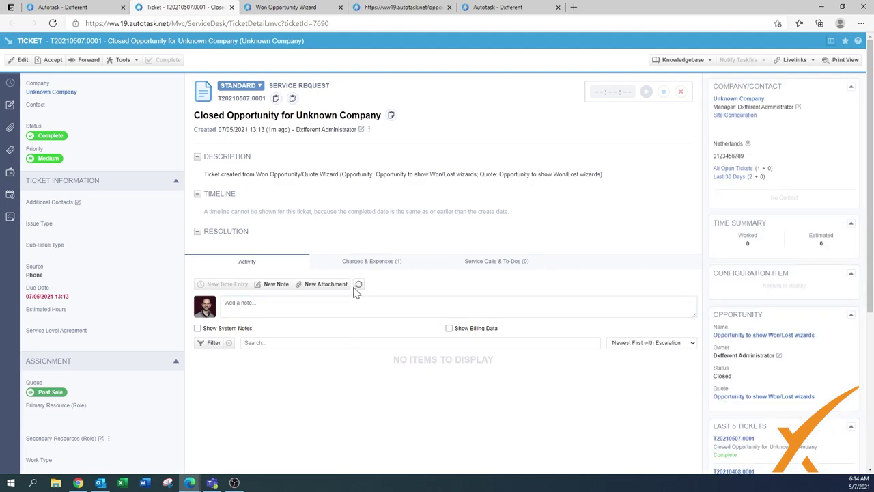
left_click(354, 266)
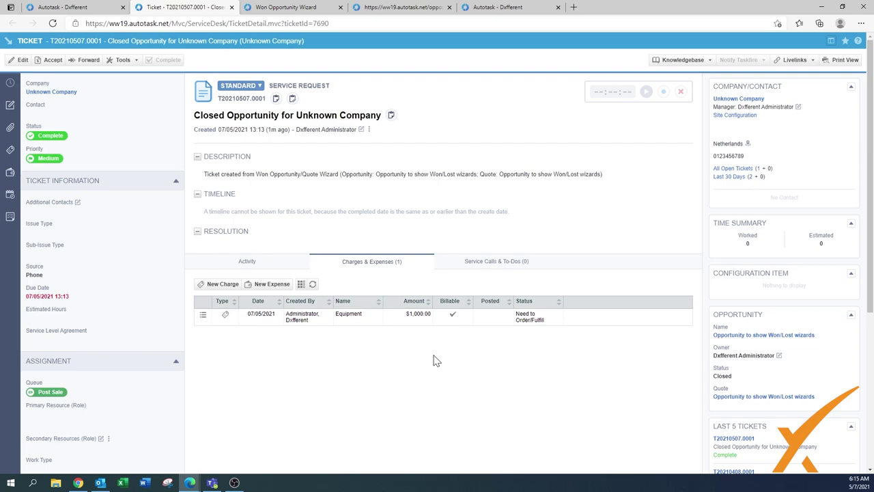
left_click(48, 7)
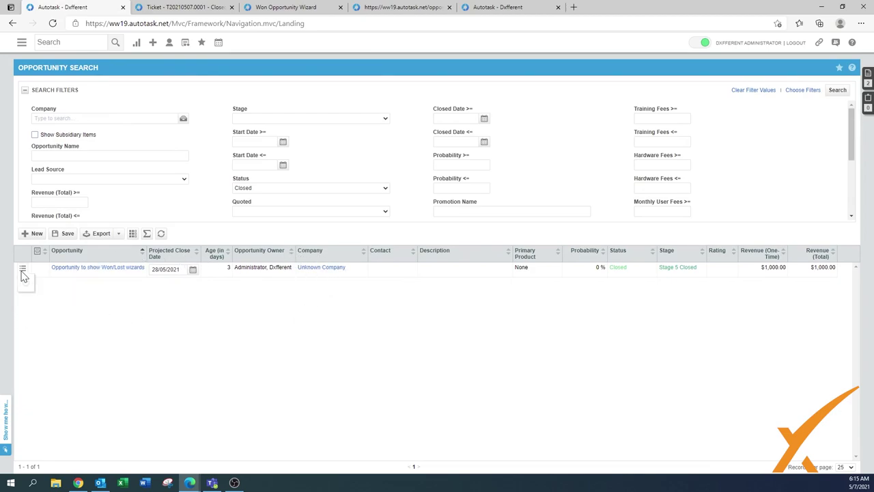
Dismiss the opportunity row's action list, leaving the Closed search results in view
mouse_move(22, 275)
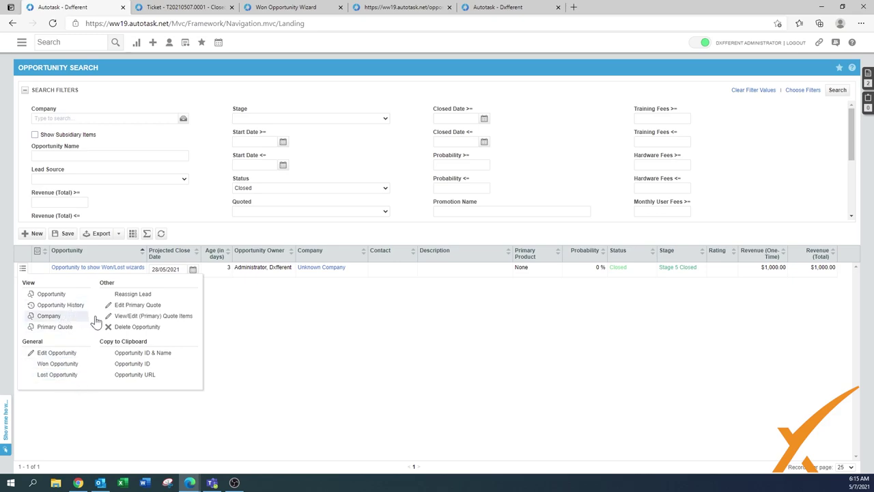
left_click(400, 354)
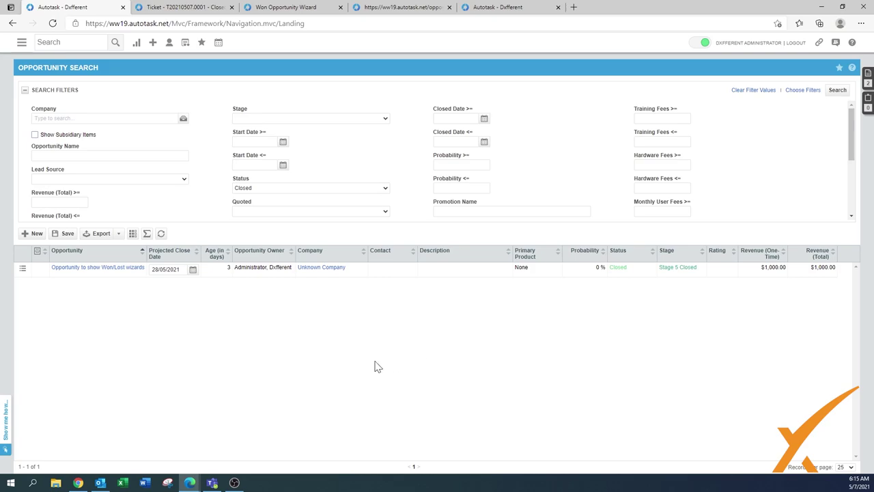